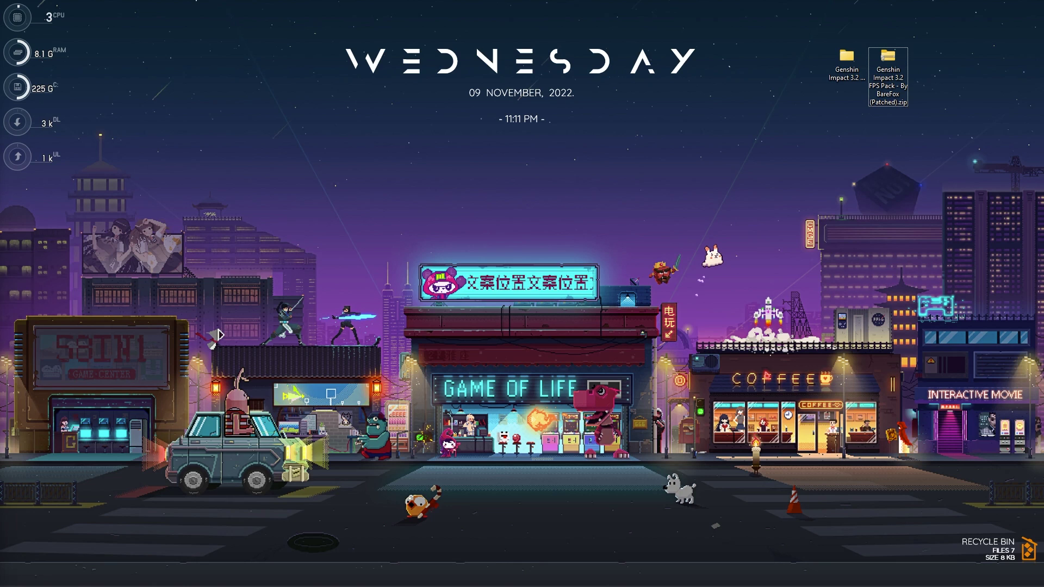
Open the Genshin Impact launcher, check its Repair Now option beside Launch, then minimise it.
{"action": "left_click", "coordinate": [544, 574]}
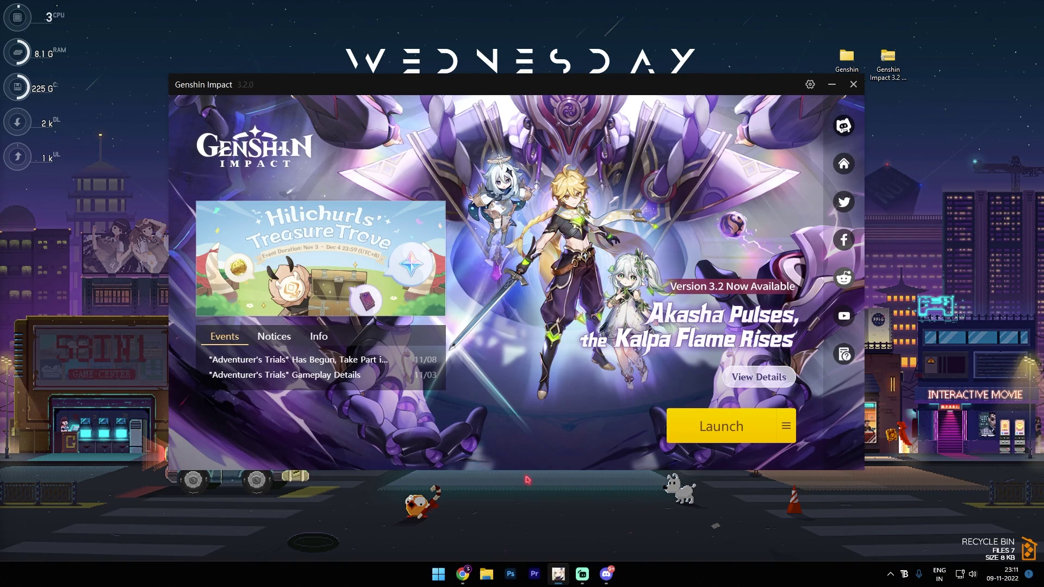
{"action": "left_click", "coordinate": [791, 432]}
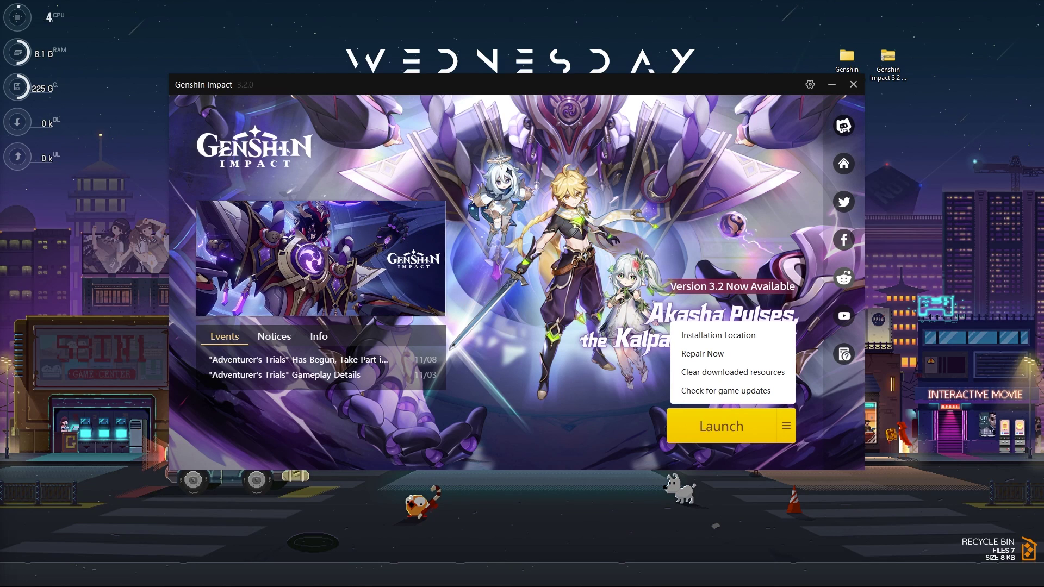
{"action": "left_click", "coordinate": [832, 84]}
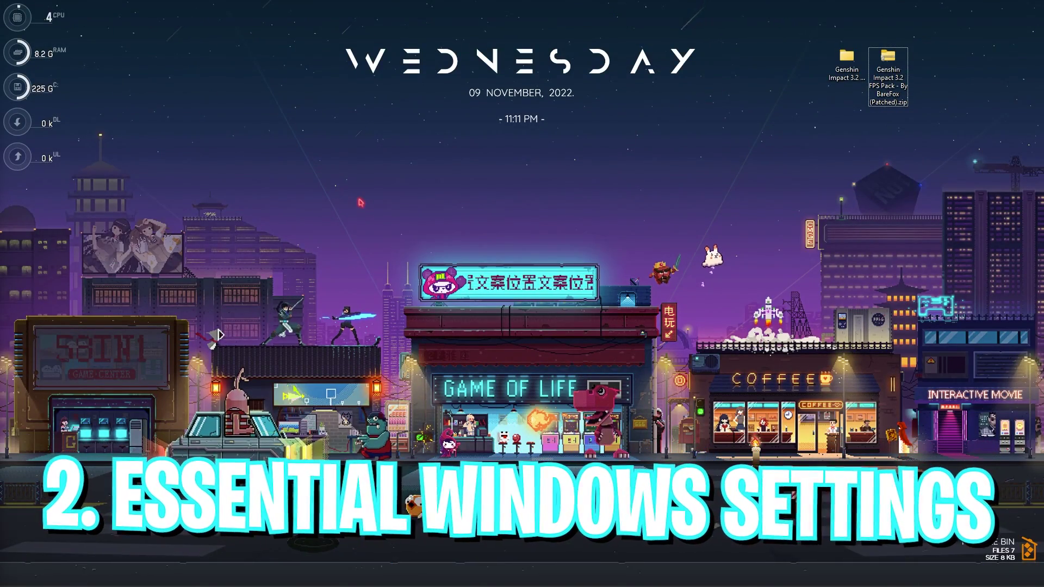
Launch Settings from Start search and turn on Game Mode via a 'game mode' search.
{"action": "key", "text": "super"}
{"action": "type", "text": "steam"}
{"action": "key", "text": "BackSpace"}
{"action": "key", "text": "BackSpace"}
{"action": "key", "text": "BackSpace"}
{"action": "key", "text": "BackSpace"}
{"action": "key", "text": "BackSpace"}
{"action": "type", "text": "set"}
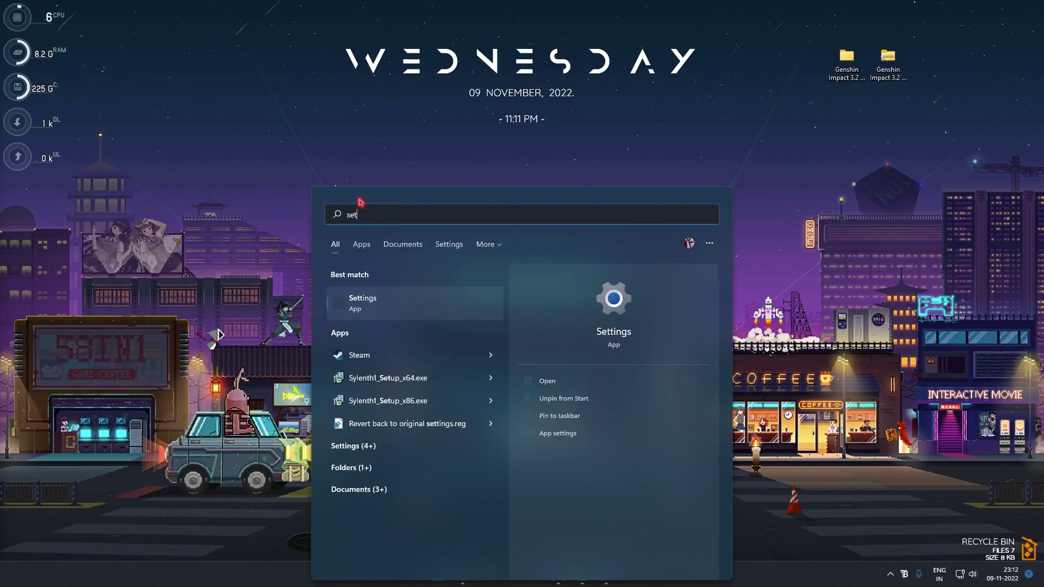
{"action": "key", "text": "Return"}
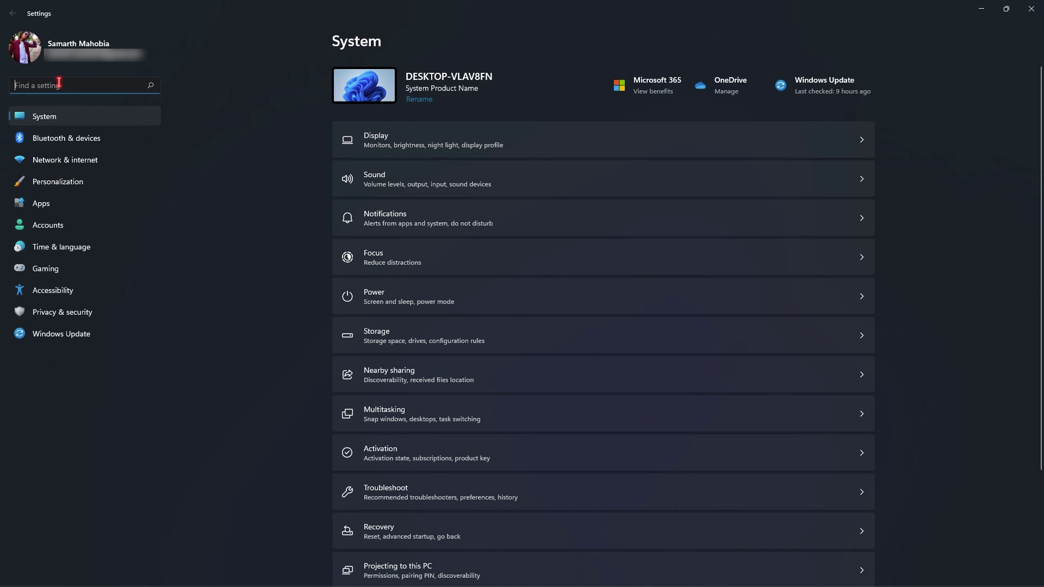
{"action": "type", "text": "game mode"}
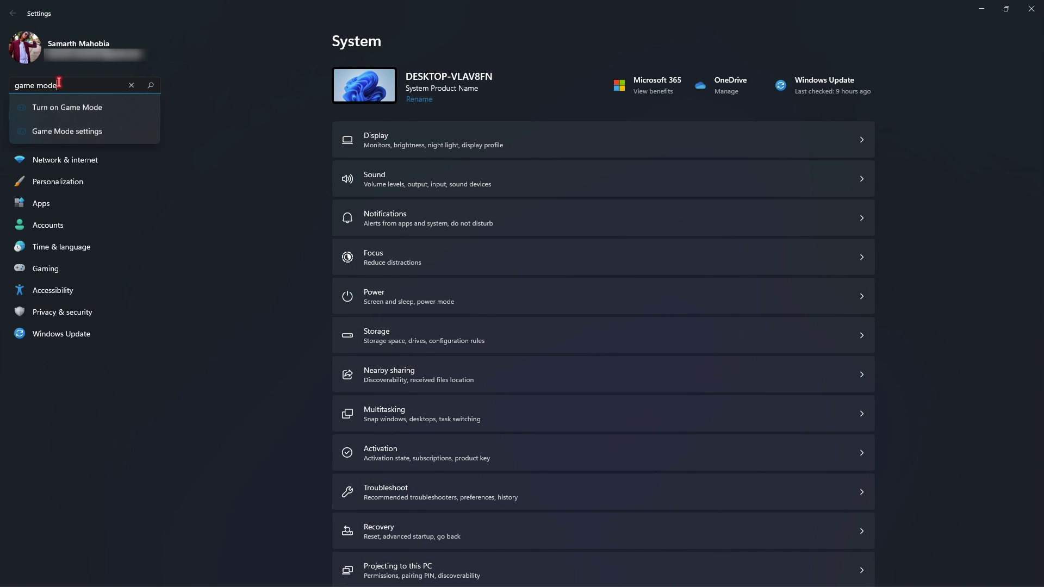
{"action": "left_click", "coordinate": [66, 107]}
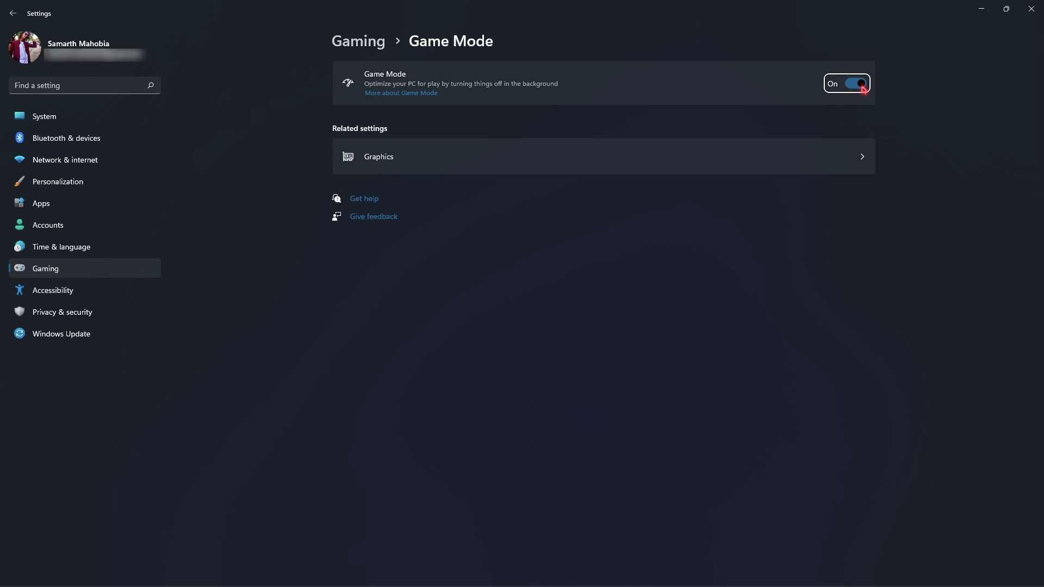
On the Graphics page, set Genshin Impact's graphics preference to High performance and save.
{"action": "left_click", "coordinate": [367, 156]}
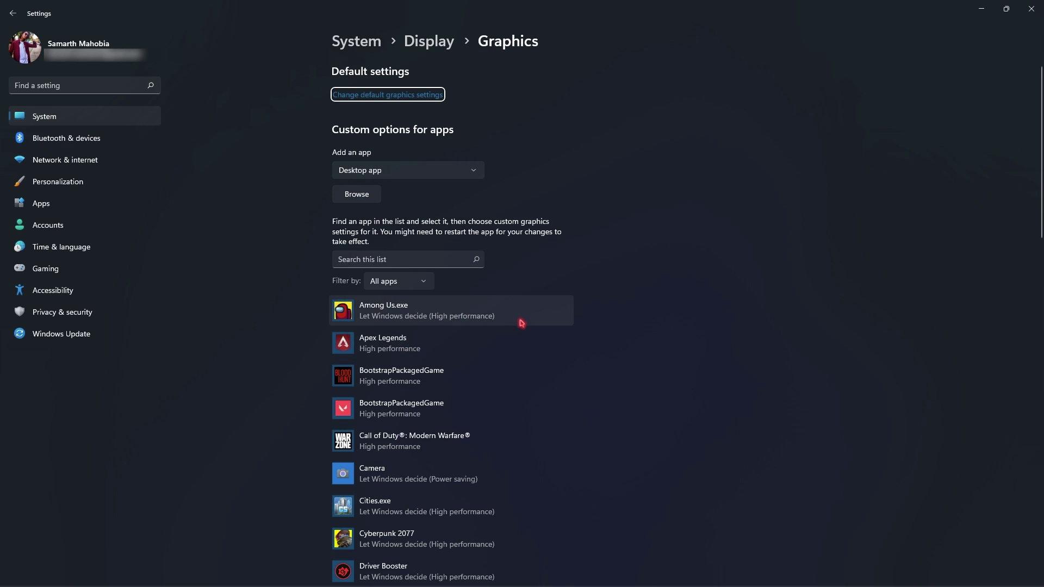
{"action": "scroll", "coordinate": [489, 348], "scroll_direction": "down", "scroll_amount": 5}
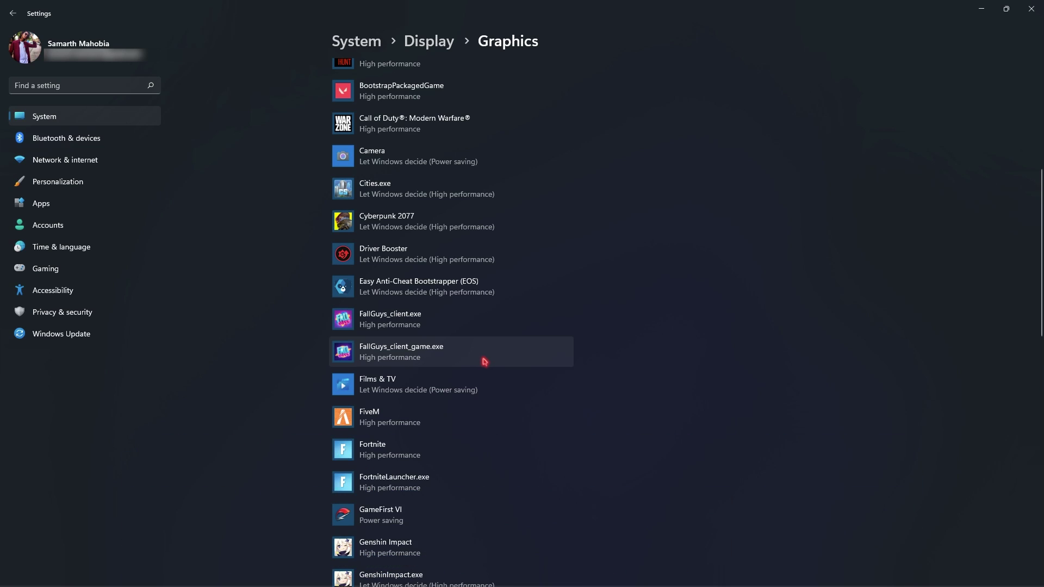
{"action": "scroll", "coordinate": [468, 348], "scroll_direction": "down", "scroll_amount": 4}
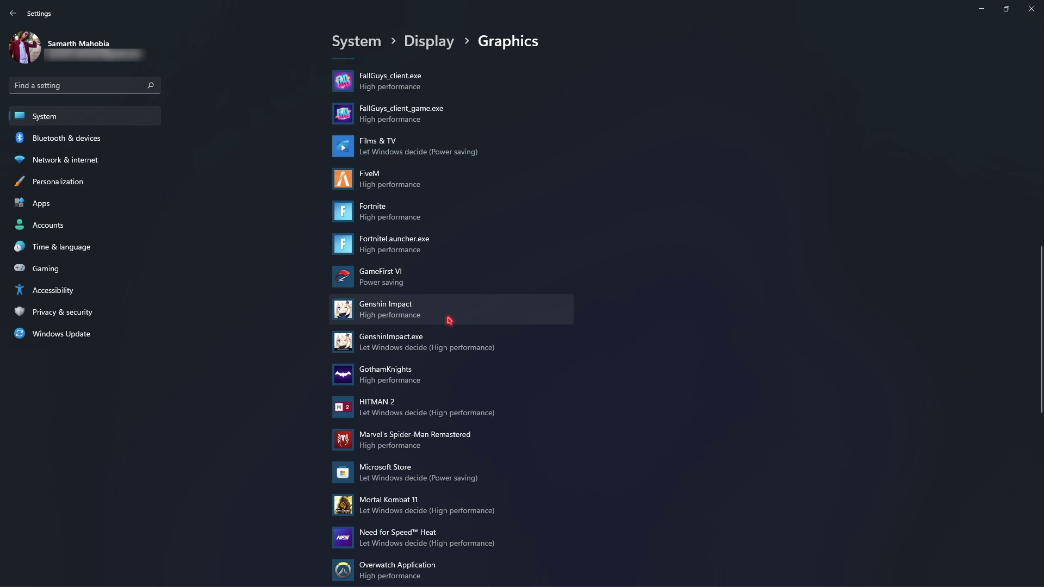
{"action": "scroll", "coordinate": [449, 320], "scroll_direction": "up", "scroll_amount": 10}
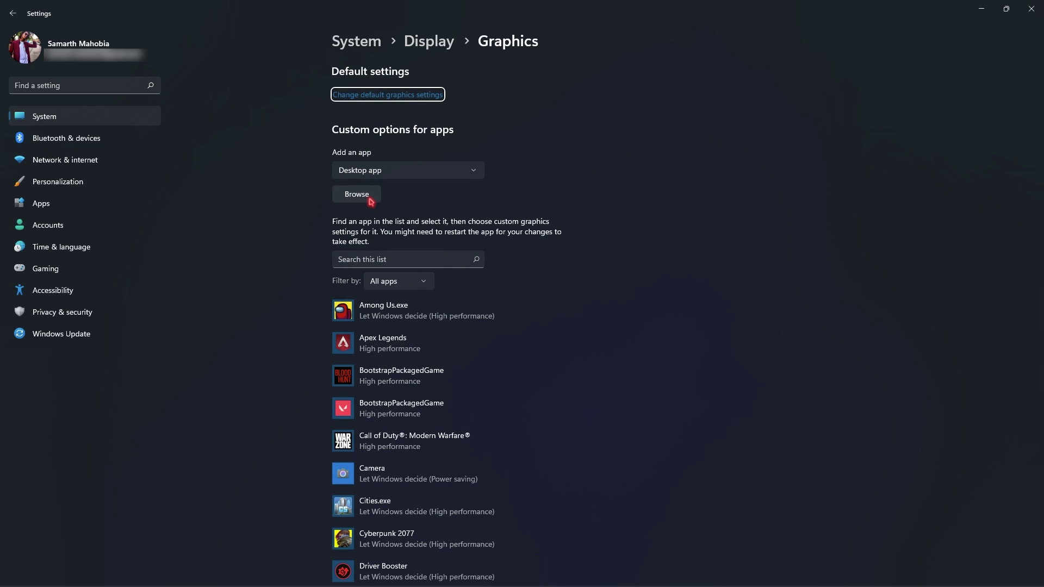
{"action": "scroll", "coordinate": [370, 201], "scroll_direction": "down", "scroll_amount": 10}
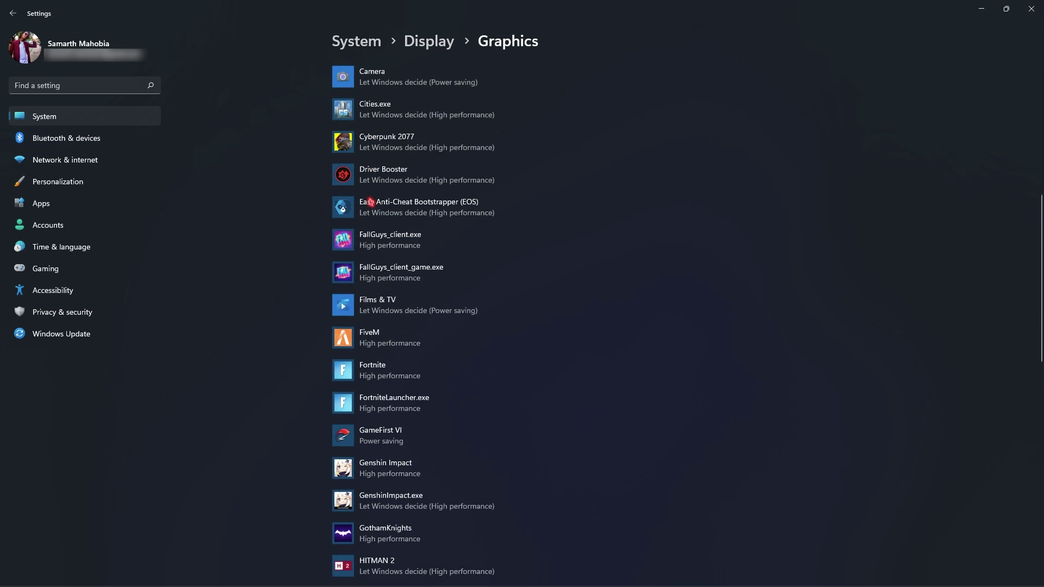
{"action": "left_click", "coordinate": [361, 307]}
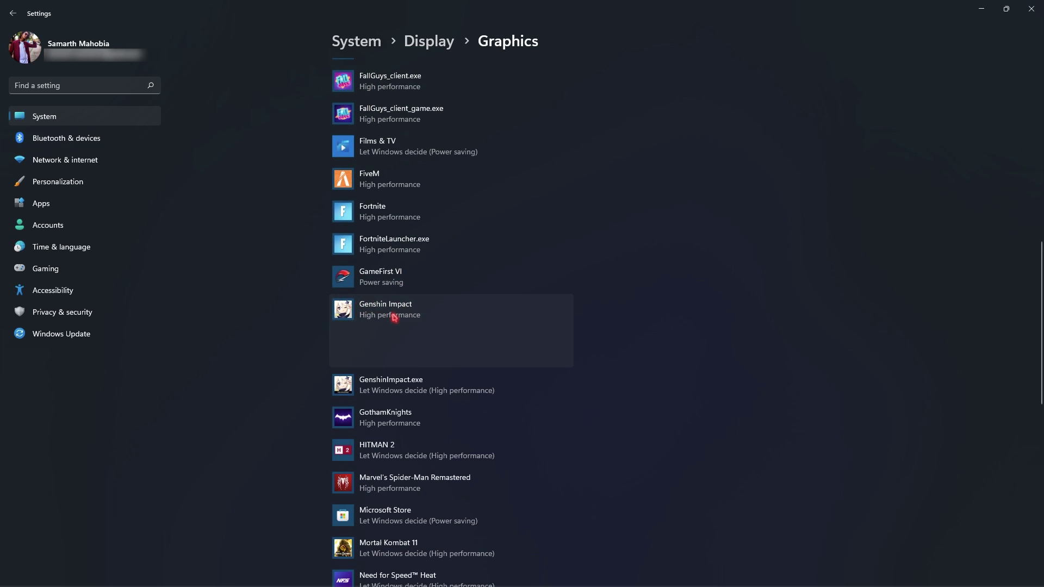
{"action": "left_click", "coordinate": [504, 357]}
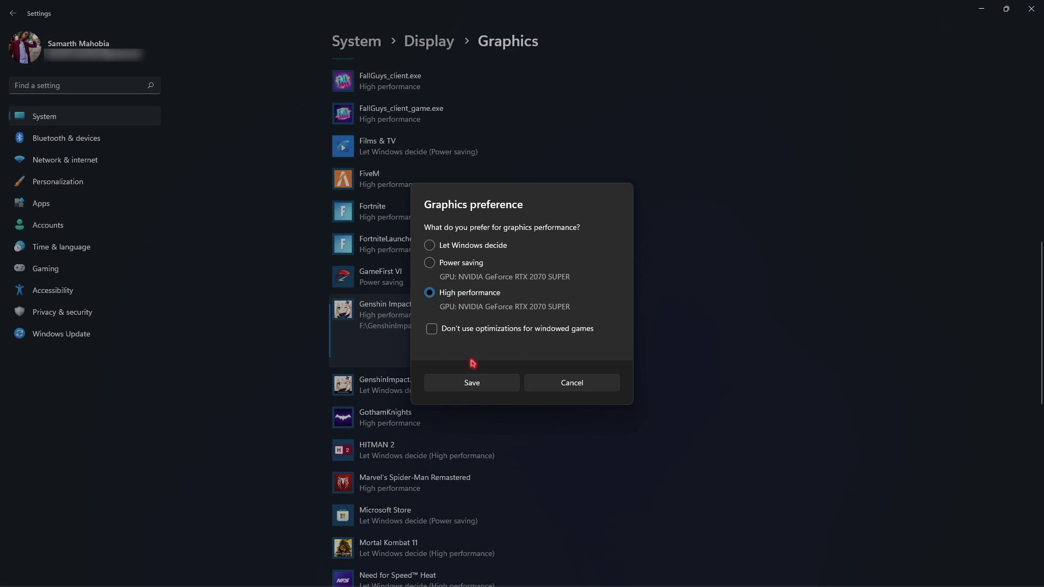
{"action": "left_click", "coordinate": [473, 383]}
Set GenshinImpact.exe's graphics preference to High performance and save.
{"action": "left_click", "coordinate": [437, 387]}
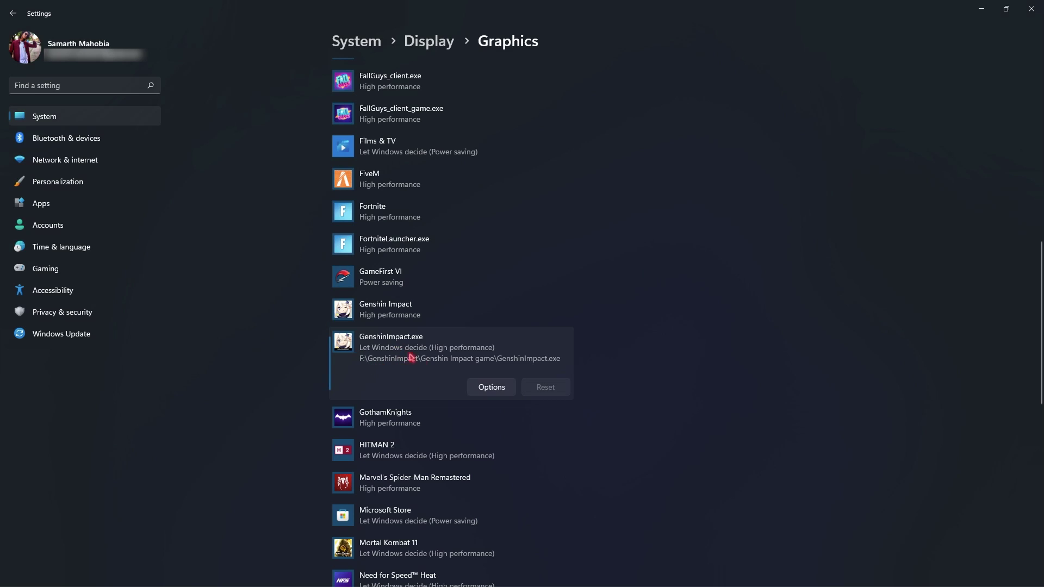
{"action": "left_click", "coordinate": [483, 389]}
{"action": "left_click", "coordinate": [455, 305]}
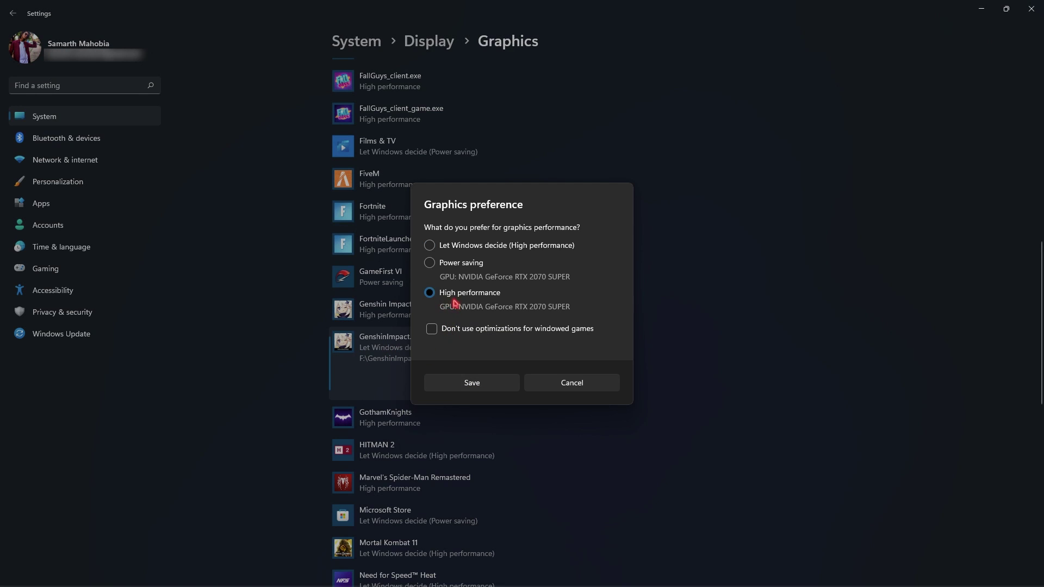
{"action": "left_click", "coordinate": [474, 384]}
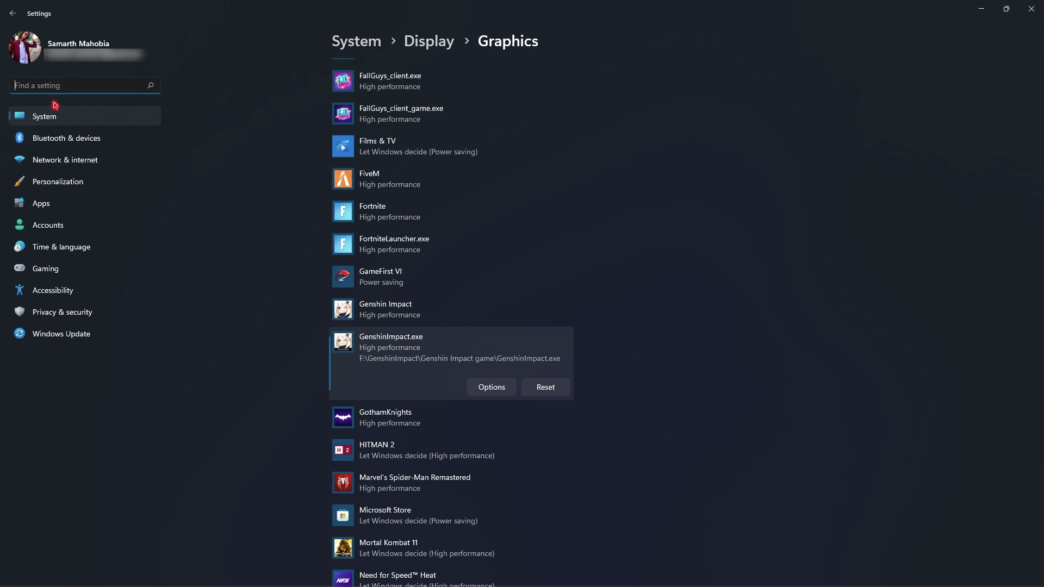
Go to Windows Update › Advanced options › Delivery Optimization, with downloads from other PCs off.
{"action": "left_click", "coordinate": [52, 334]}
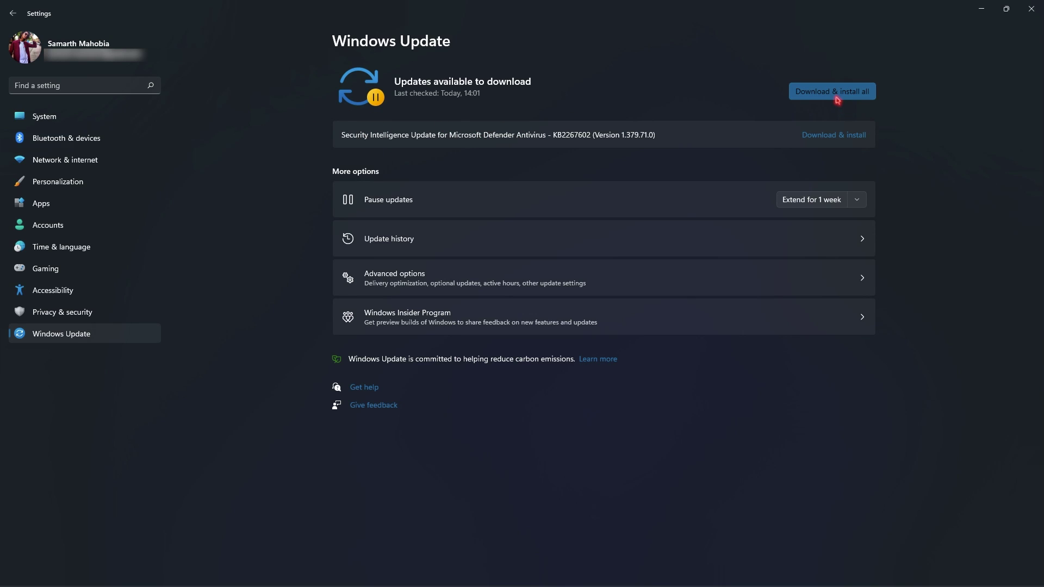
{"action": "left_click", "coordinate": [402, 275]}
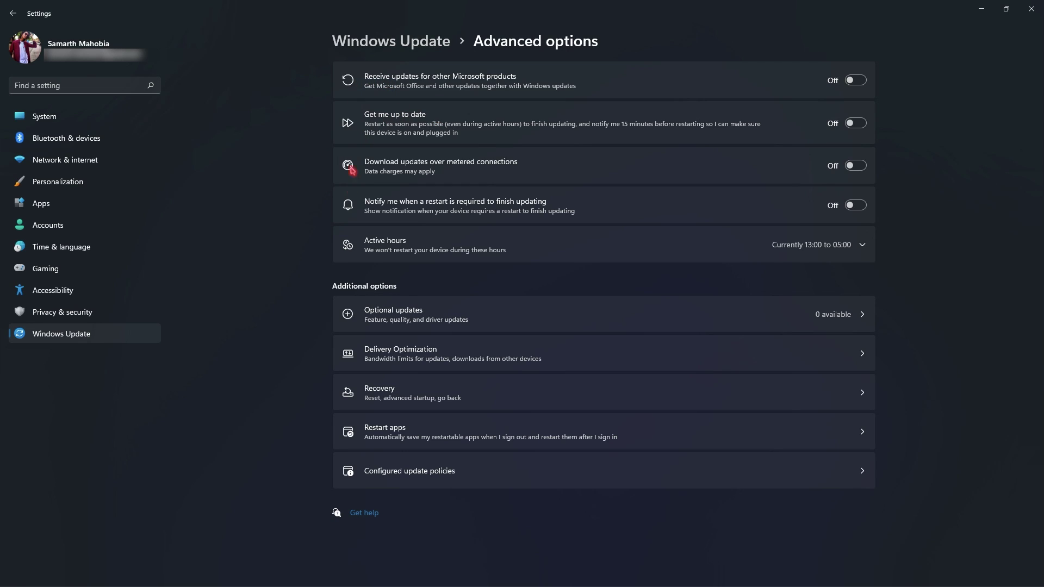
{"action": "left_click", "coordinate": [399, 349]}
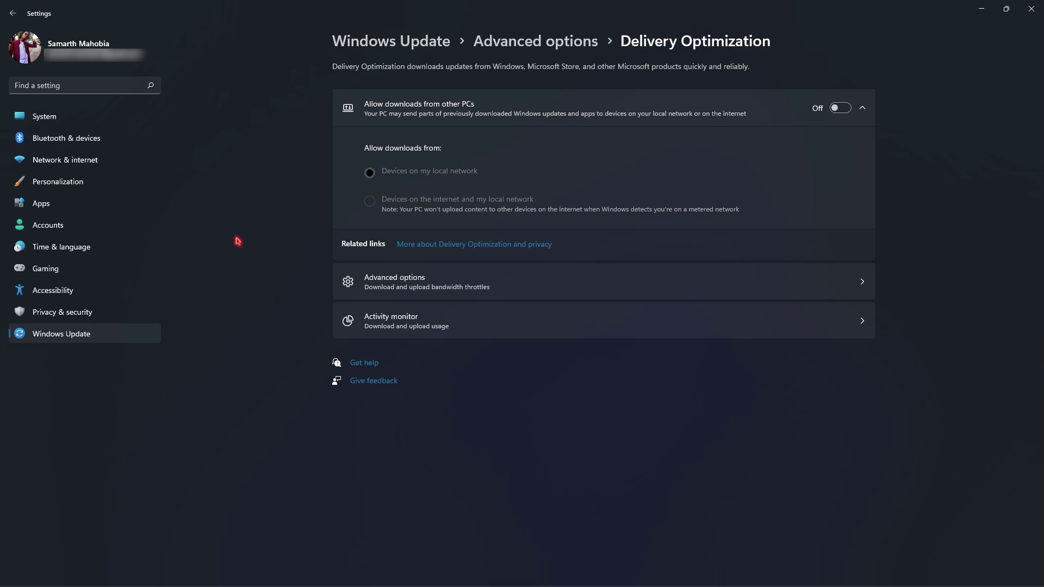
Search settings for 'temp' and open the C: drive's Temporary files breakdown showing 5.33 GB.
{"action": "left_click", "coordinate": [73, 81]}
{"action": "type", "text": "tem"}
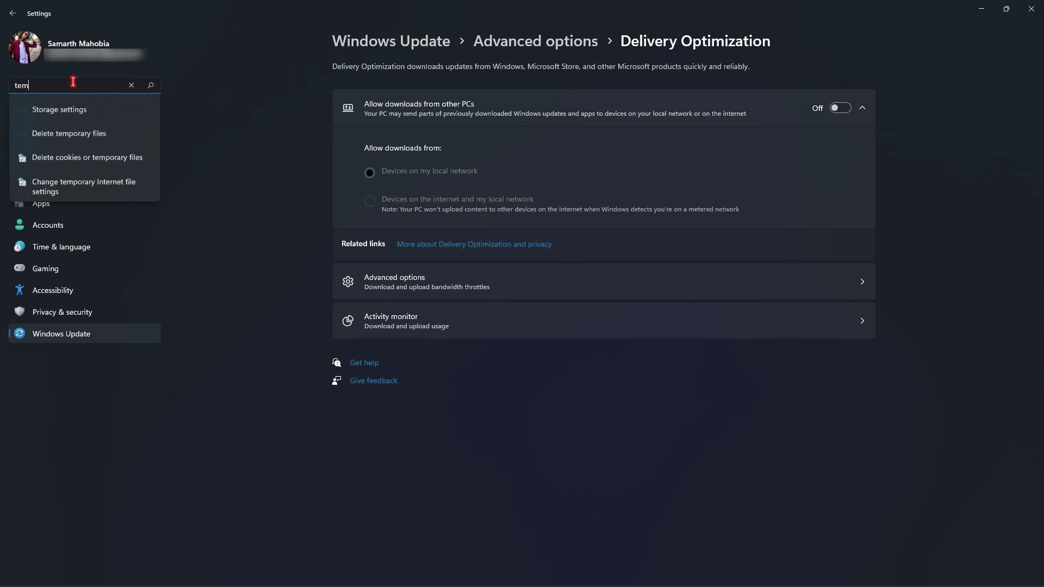
{"action": "type", "text": "p"}
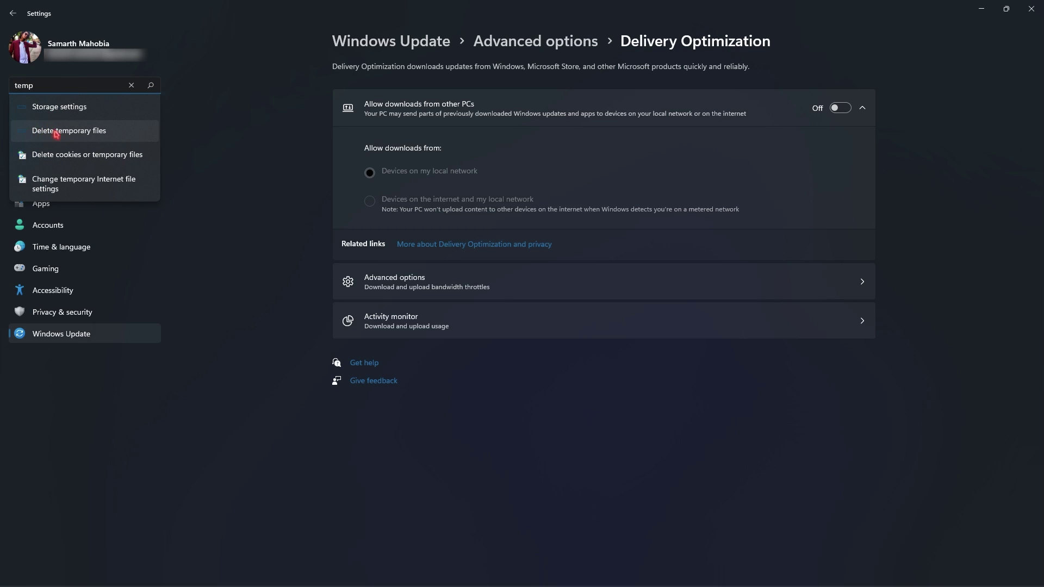
{"action": "left_click", "coordinate": [73, 132]}
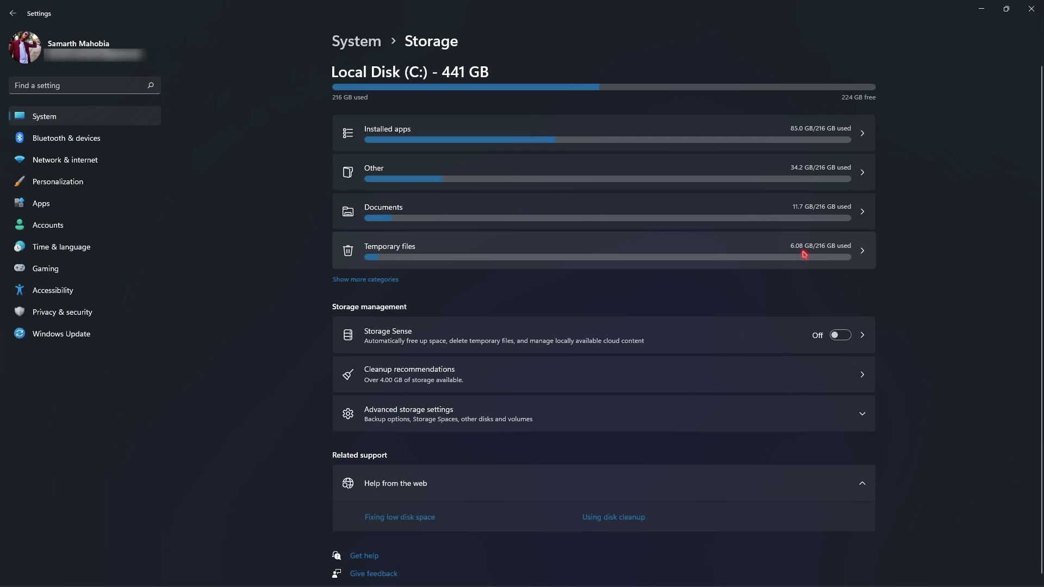
{"action": "left_click", "coordinate": [804, 254]}
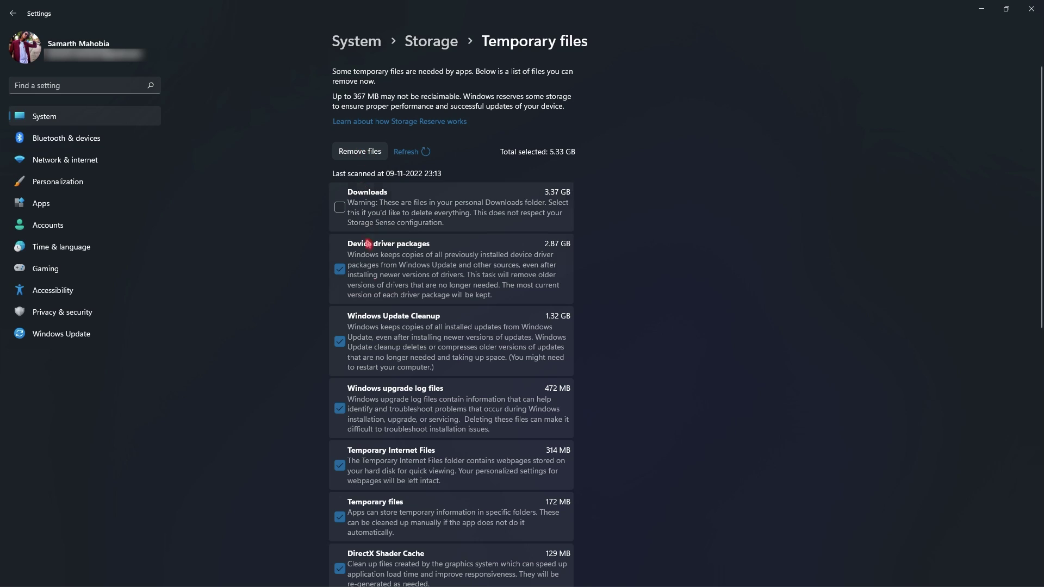
Also check Offline webpages, leave Downloads unchecked, and permanently remove the selected temporary files.
{"action": "scroll", "coordinate": [375, 326], "scroll_direction": "down", "scroll_amount": 9}
{"action": "left_click", "coordinate": [340, 329]}
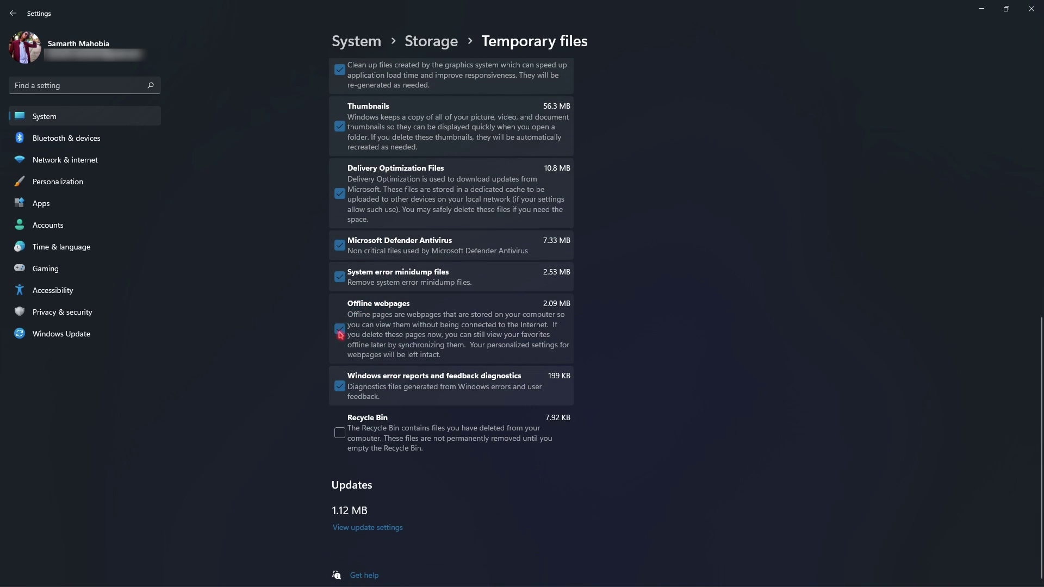
{"action": "scroll", "coordinate": [386, 250], "scroll_direction": "up", "scroll_amount": 4}
{"action": "scroll", "coordinate": [385, 251], "scroll_direction": "up", "scroll_amount": 5}
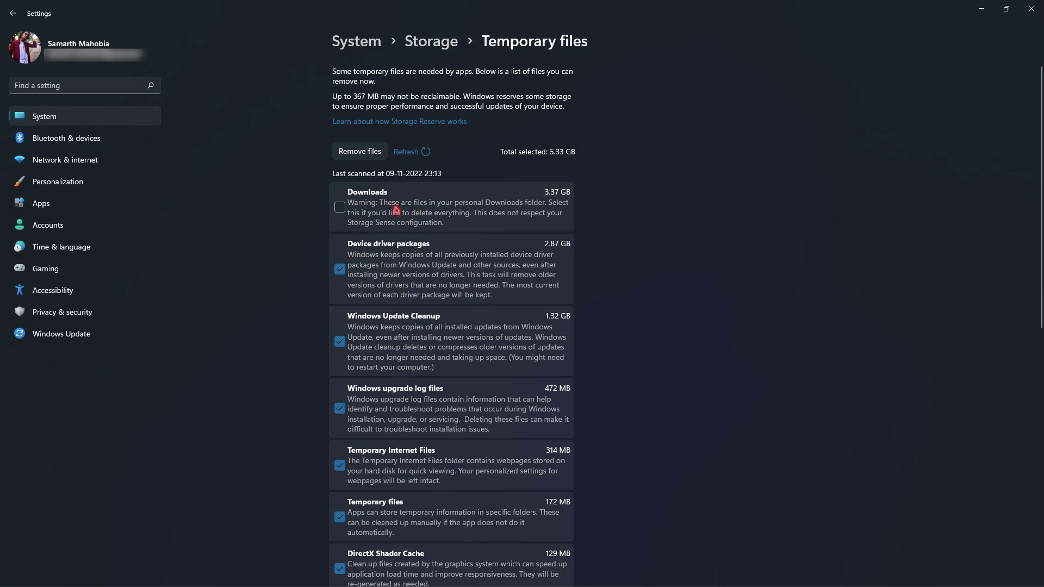
{"action": "left_click", "coordinate": [362, 152]}
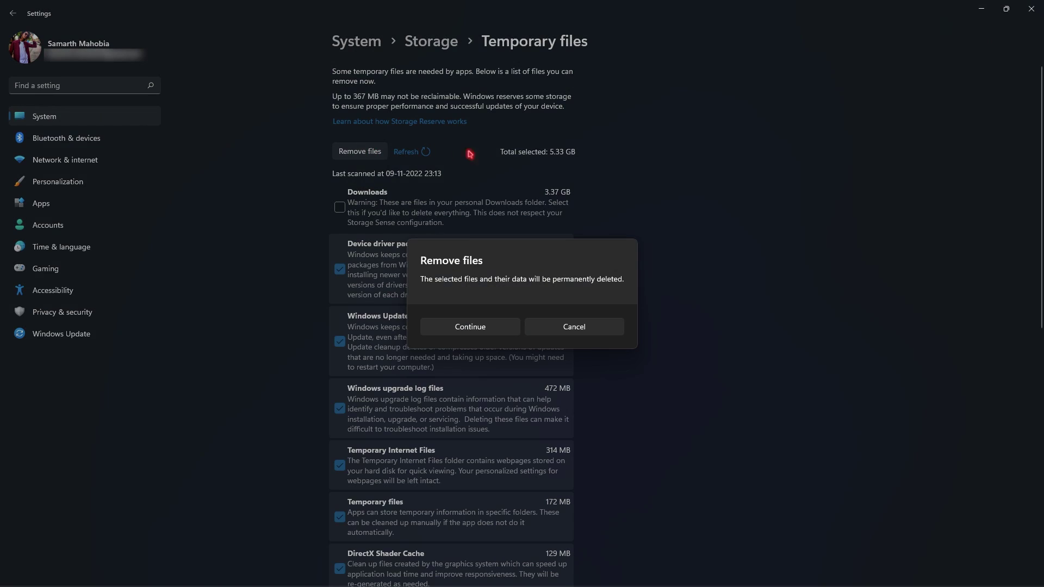
{"action": "left_click", "coordinate": [472, 328]}
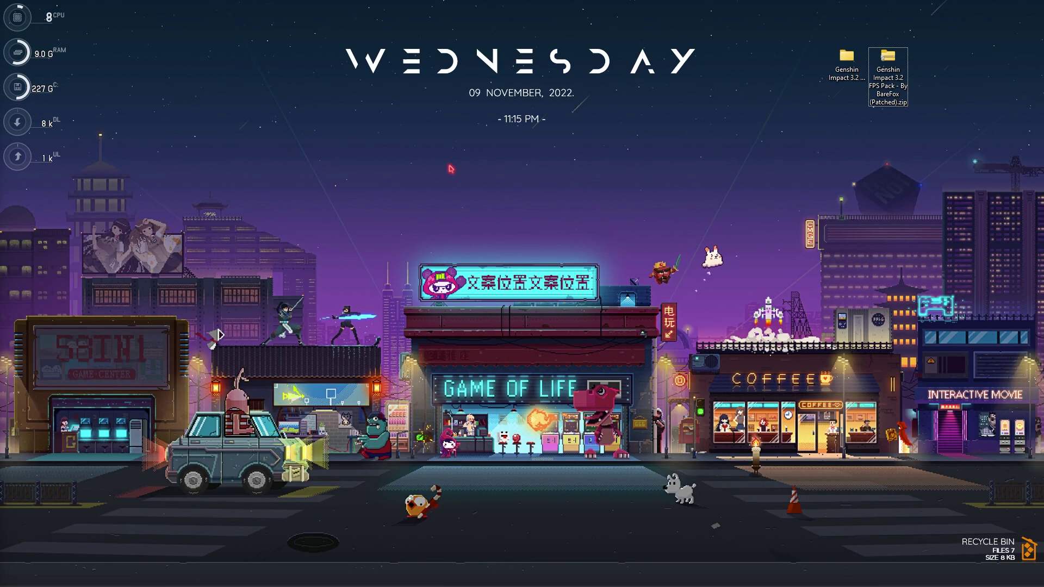
In System Configuration's Boot advanced options, set Number of processors to 24 and apply.
{"action": "key", "text": "super"}
{"action": "type", "text": "system Configuration"}
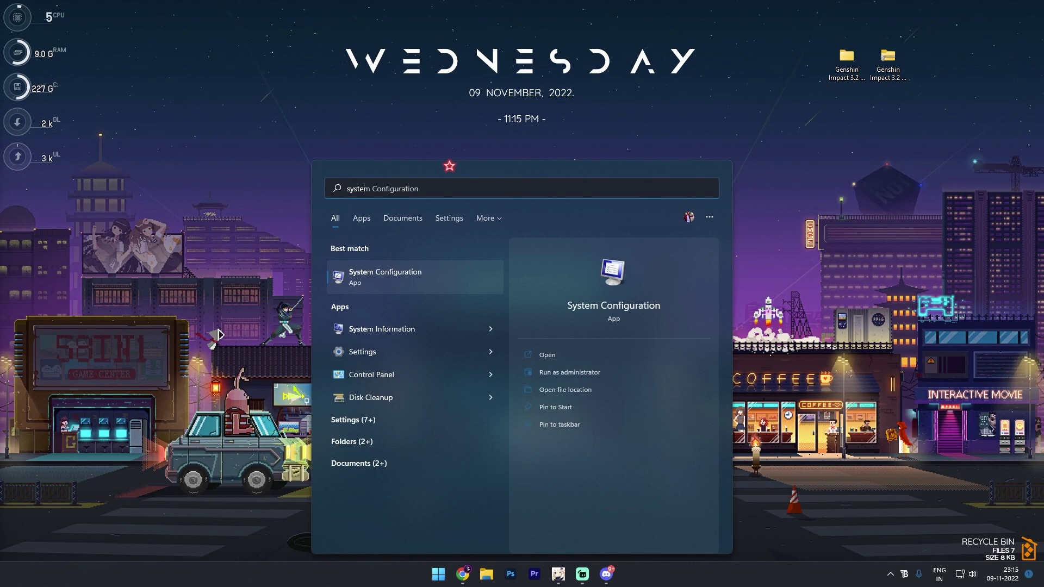
{"action": "key", "text": "Return"}
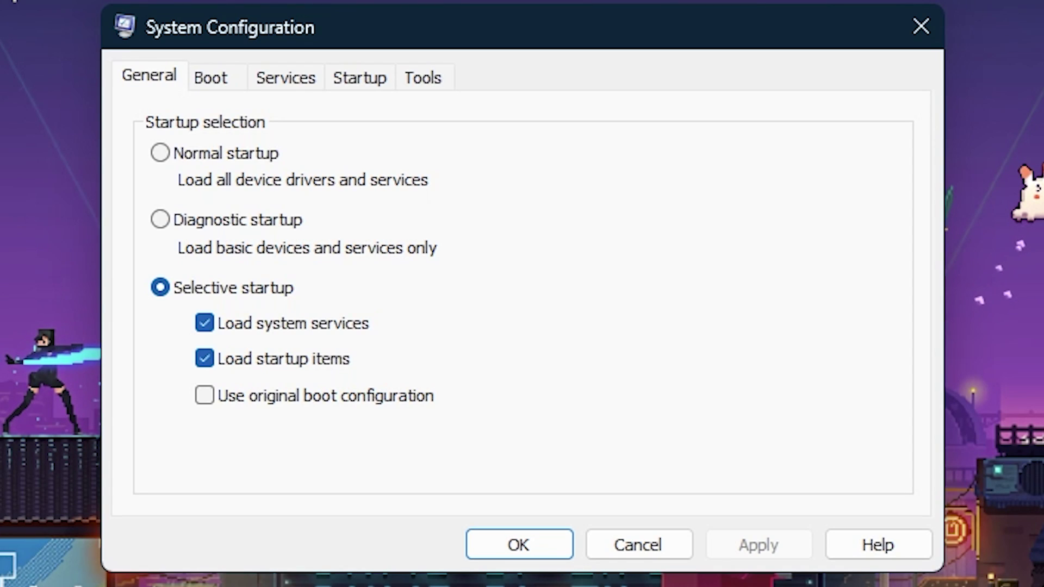
{"action": "left_click", "coordinate": [212, 82]}
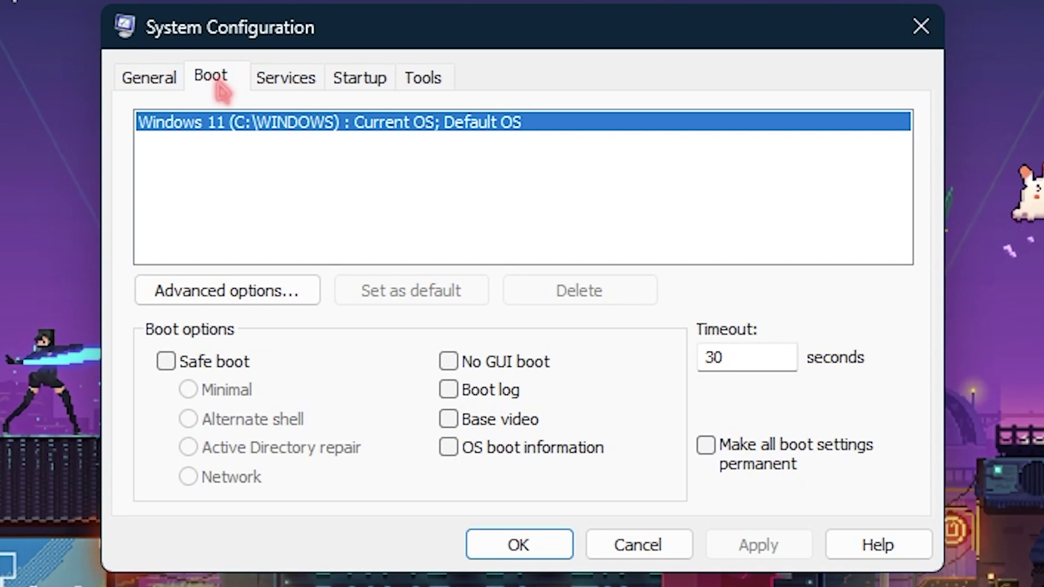
{"action": "left_click", "coordinate": [275, 289]}
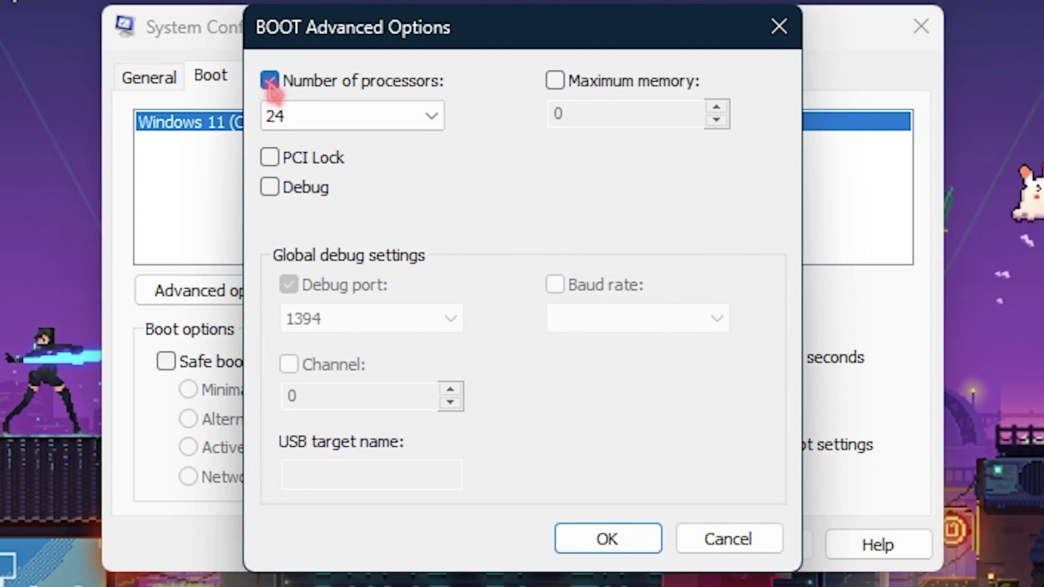
{"action": "left_click", "coordinate": [274, 124]}
{"action": "left_click", "coordinate": [272, 581]}
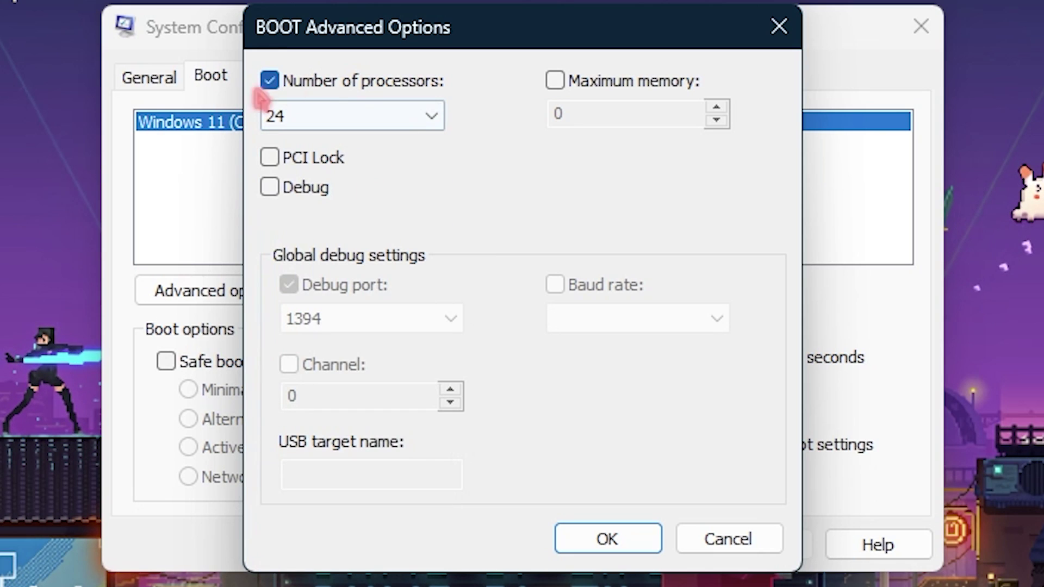
{"action": "left_click", "coordinate": [631, 542]}
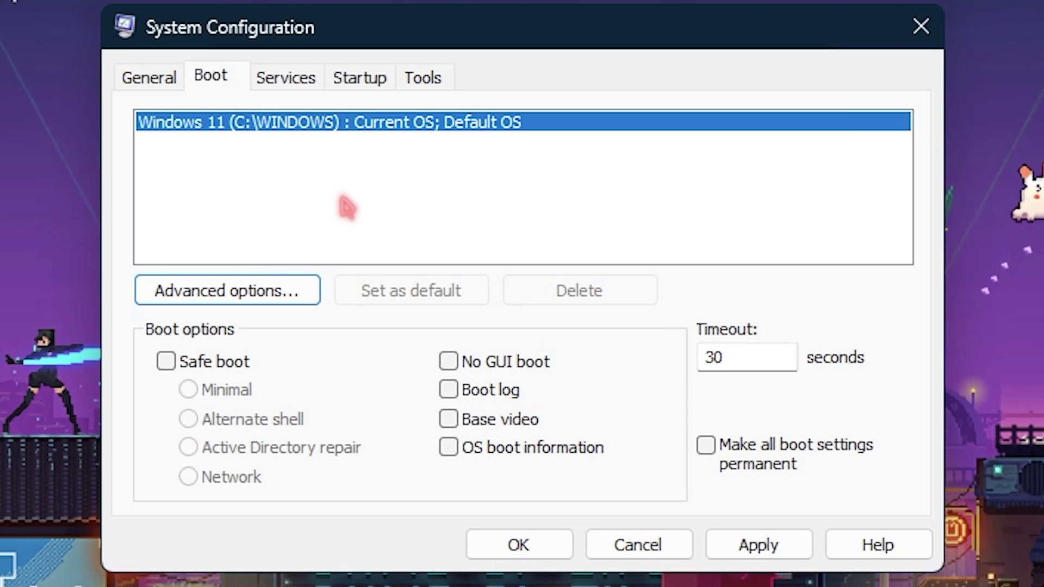
{"action": "left_click", "coordinate": [768, 548]}
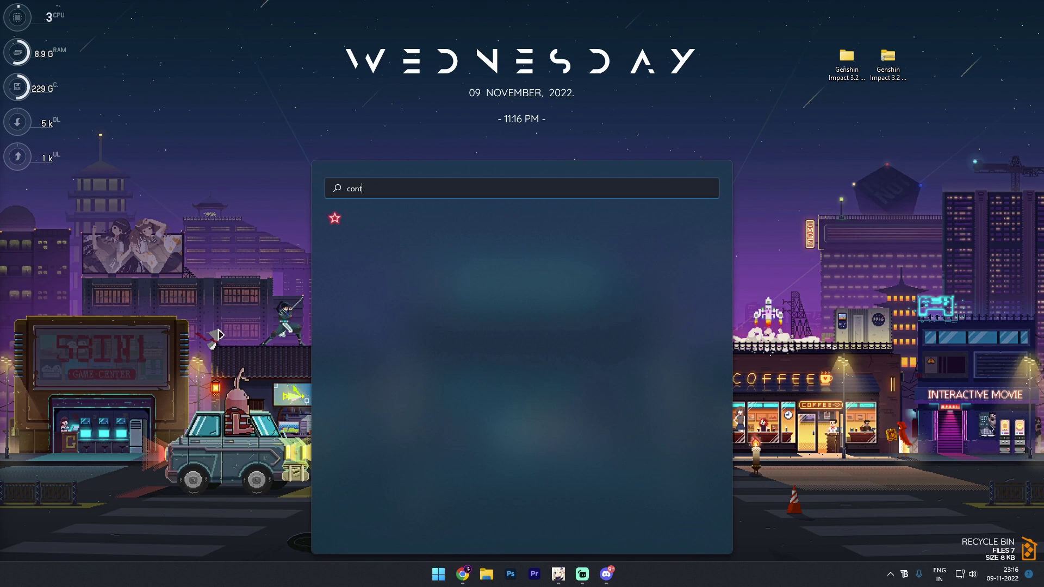
Launch Control Panel, search 'power', and open the Power Options power plan page.
{"action": "key", "text": "Return"}
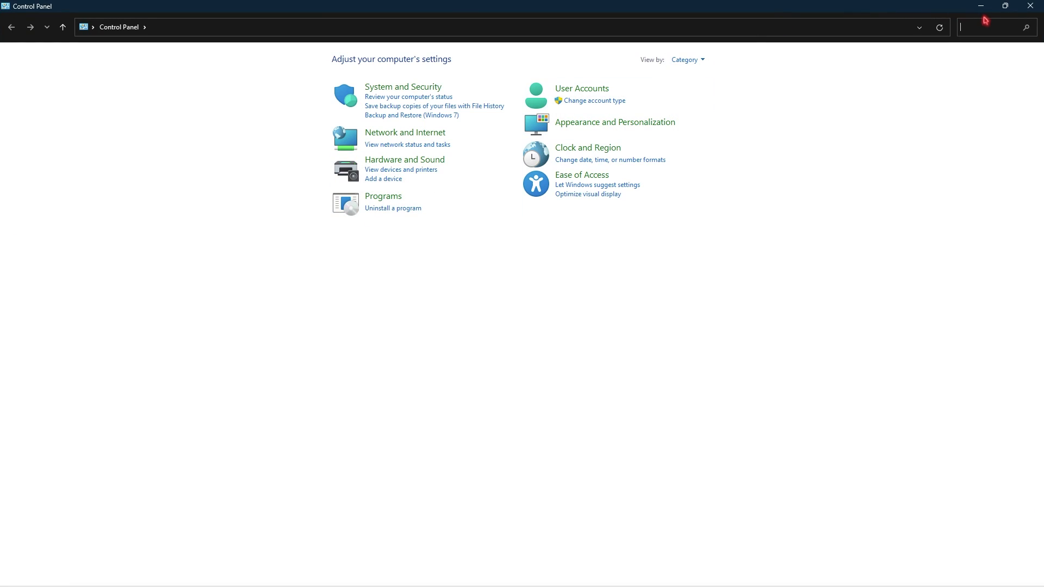
{"action": "left_click", "coordinate": [989, 24]}
{"action": "type", "text": "power"}
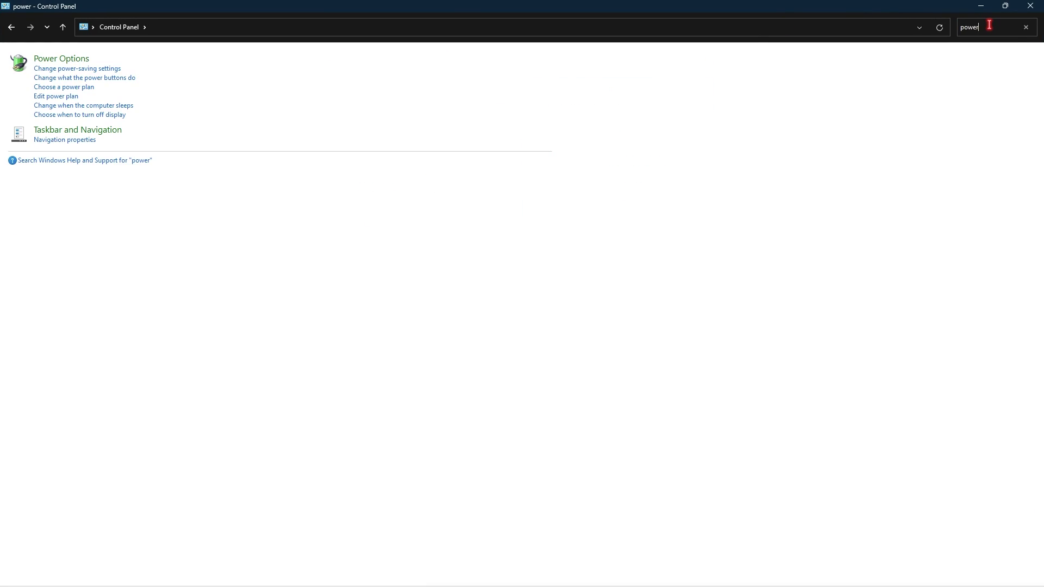
{"action": "left_click", "coordinate": [109, 106]}
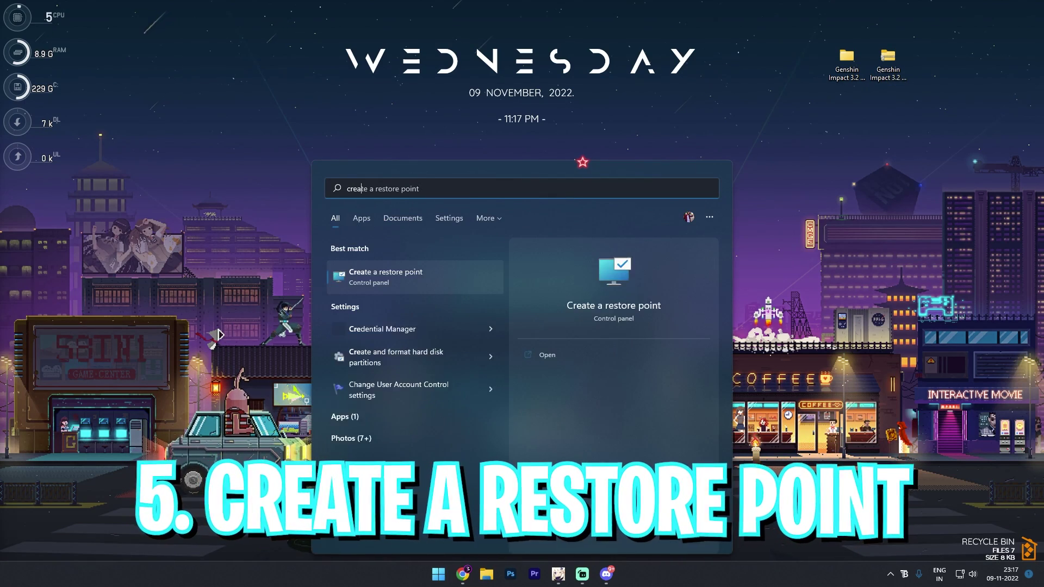
Create a restore point on Local Disk (C:) with the description 'Genshin Impact'.
{"action": "key", "text": "Return"}
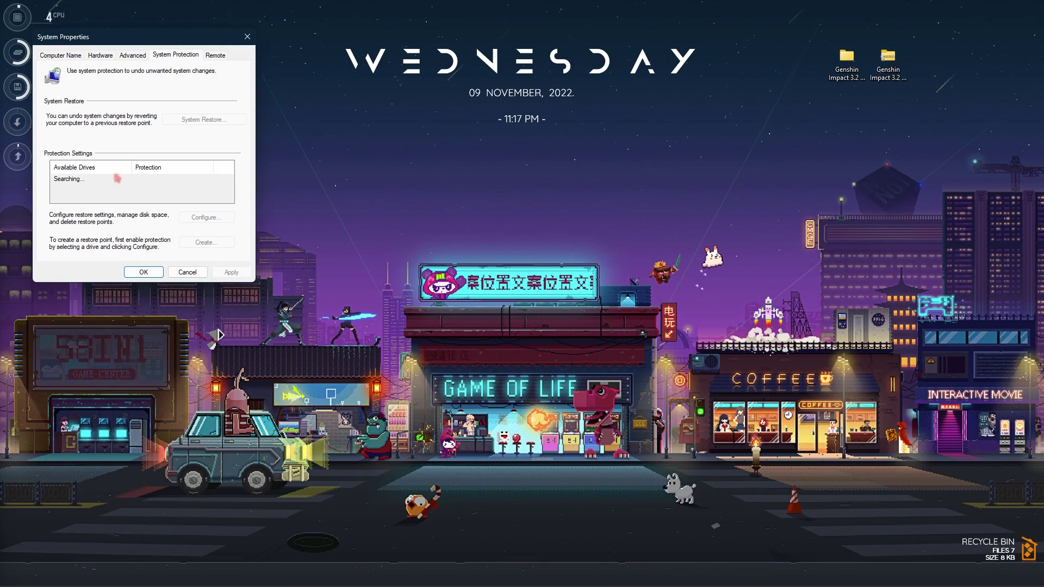
{"action": "left_click", "coordinate": [76, 188]}
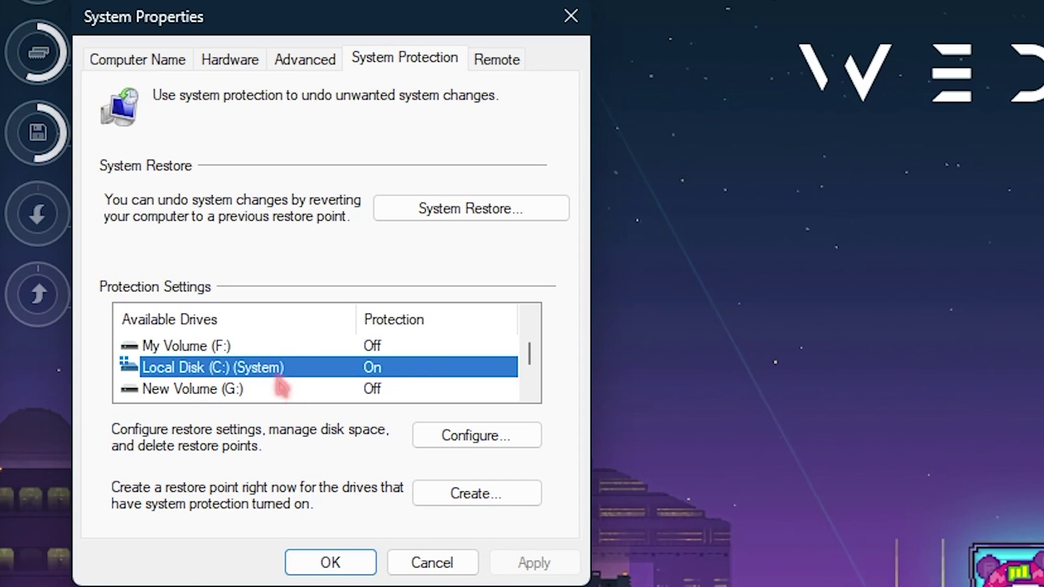
{"action": "left_click", "coordinate": [484, 496]}
{"action": "type", "text": "Gen"}
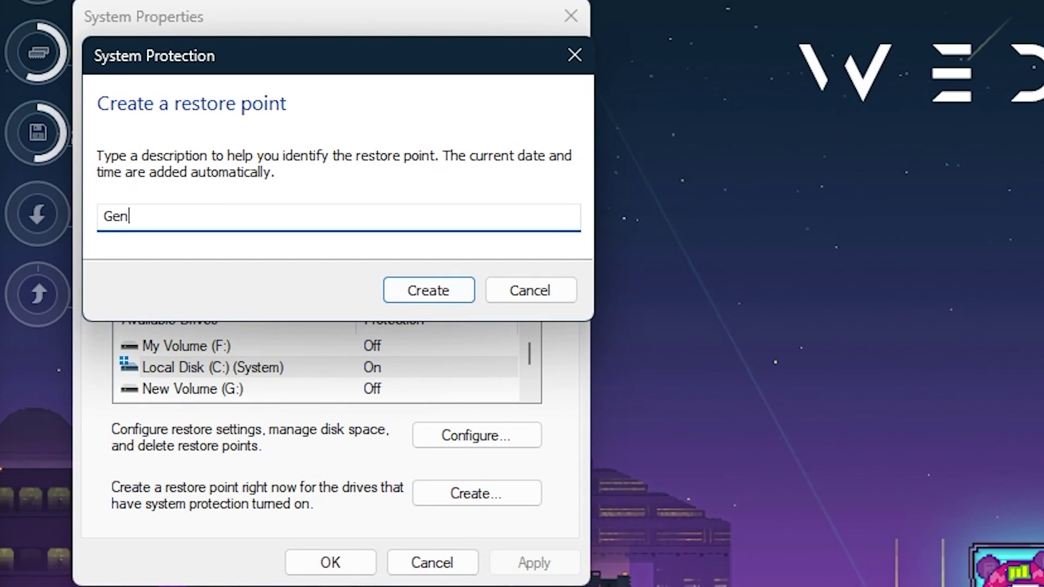
{"action": "type", "text": "shin Impact"}
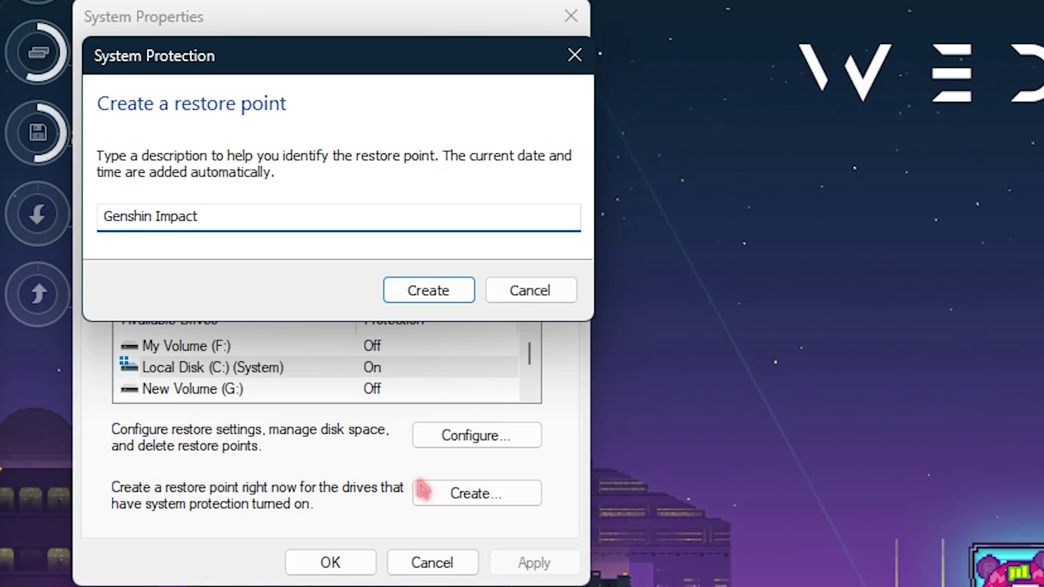
{"action": "left_click", "coordinate": [432, 289]}
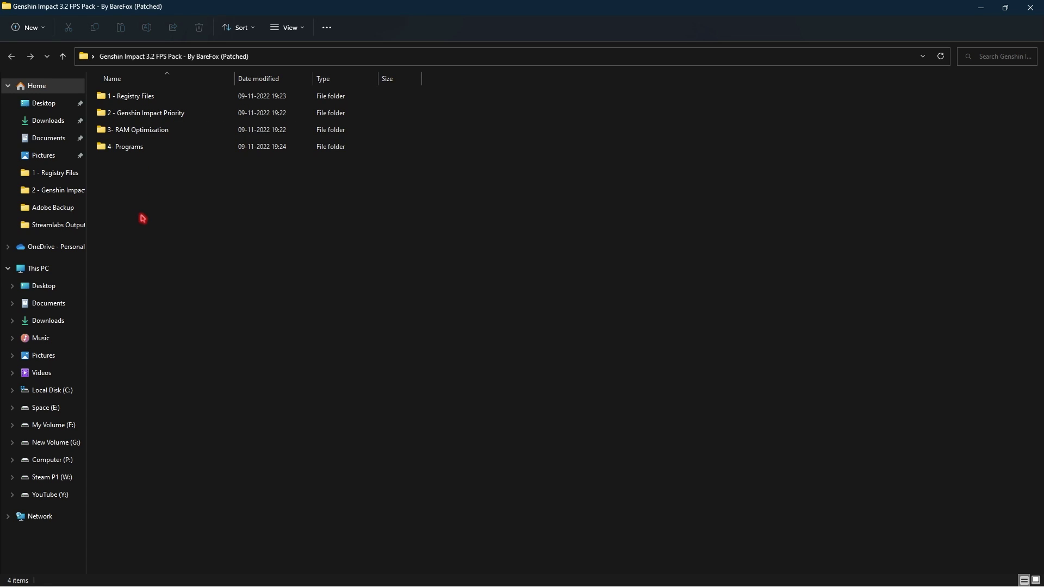
In 1 - Registry Files, view Increase CPU Priority.reg's entries as text, then close it unchanged.
{"action": "double_click", "coordinate": [135, 98]}
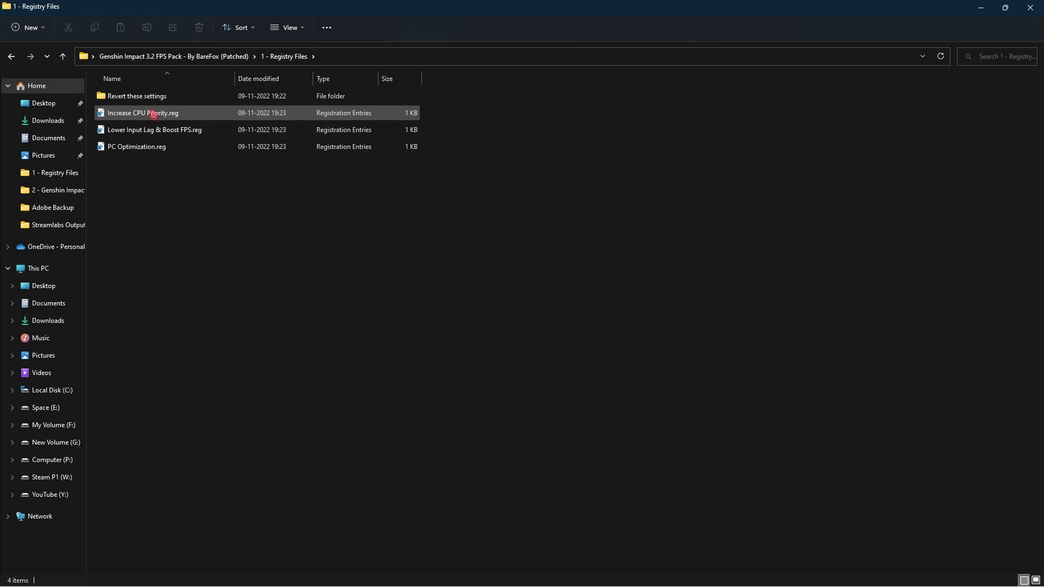
{"action": "left_click", "coordinate": [141, 113]}
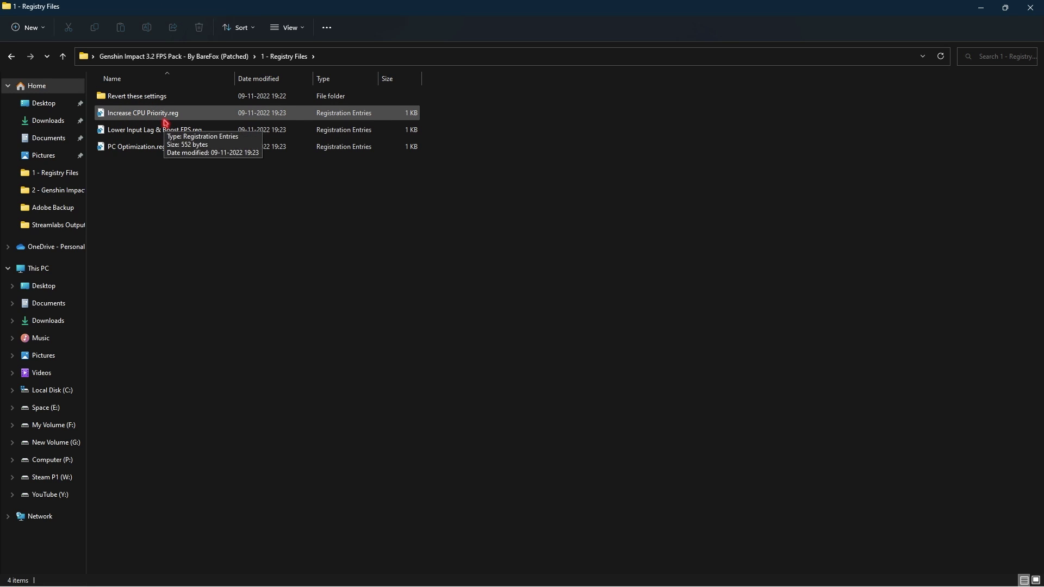
{"action": "right_click", "coordinate": [165, 122]}
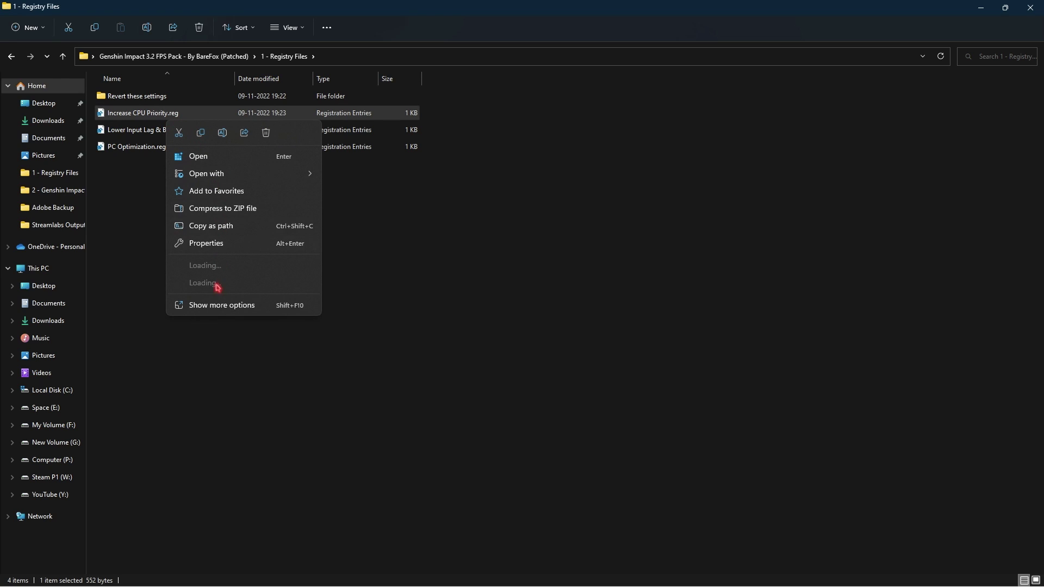
{"action": "left_click", "coordinate": [215, 308]}
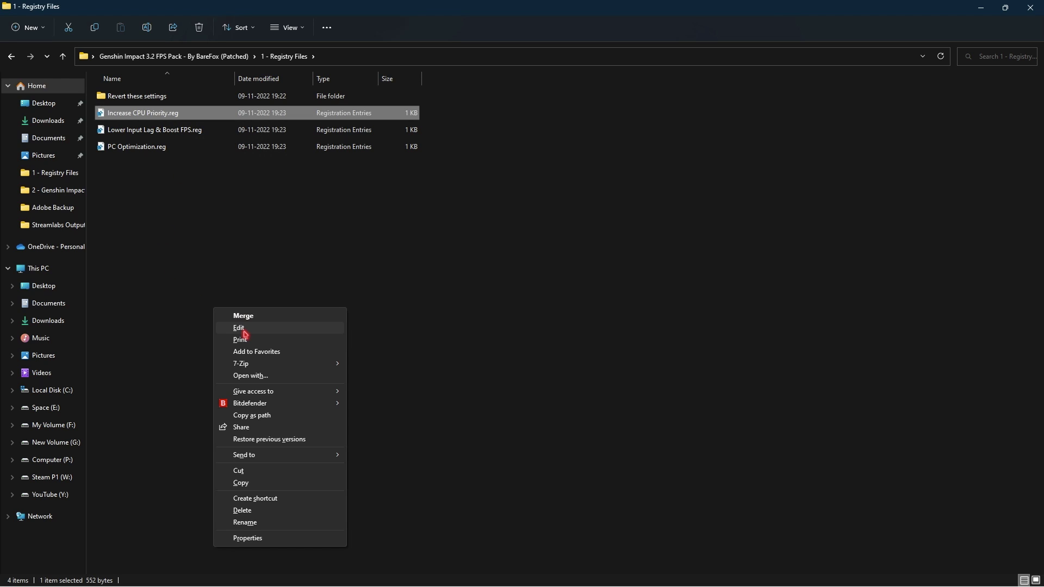
{"action": "left_click", "coordinate": [243, 328]}
{"action": "left_click_drag", "start_coordinate": [280, 266], "coordinate": [140, 204]}
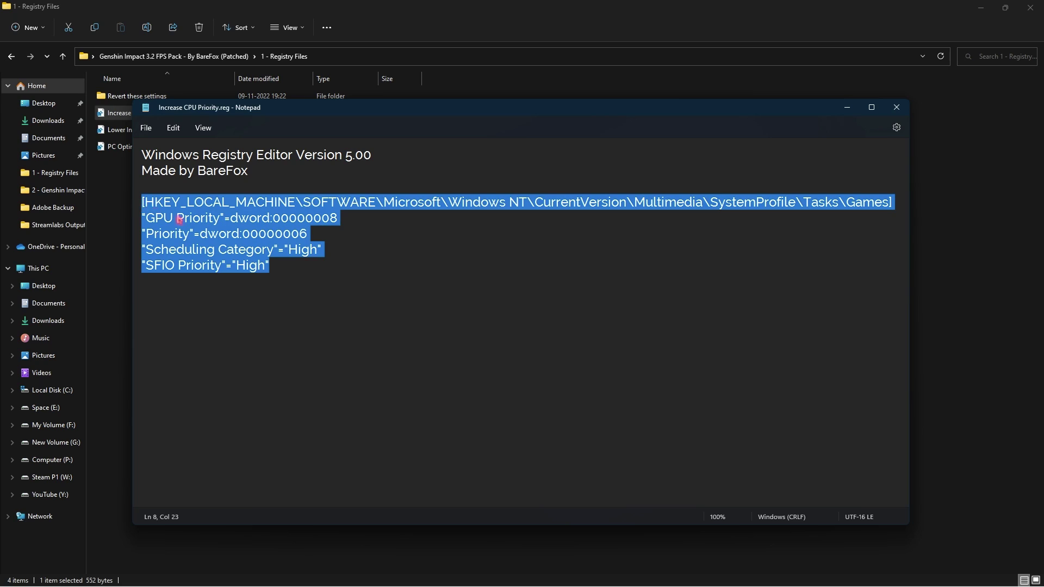
{"action": "left_click", "coordinate": [314, 262]}
{"action": "left_click", "coordinate": [896, 107]}
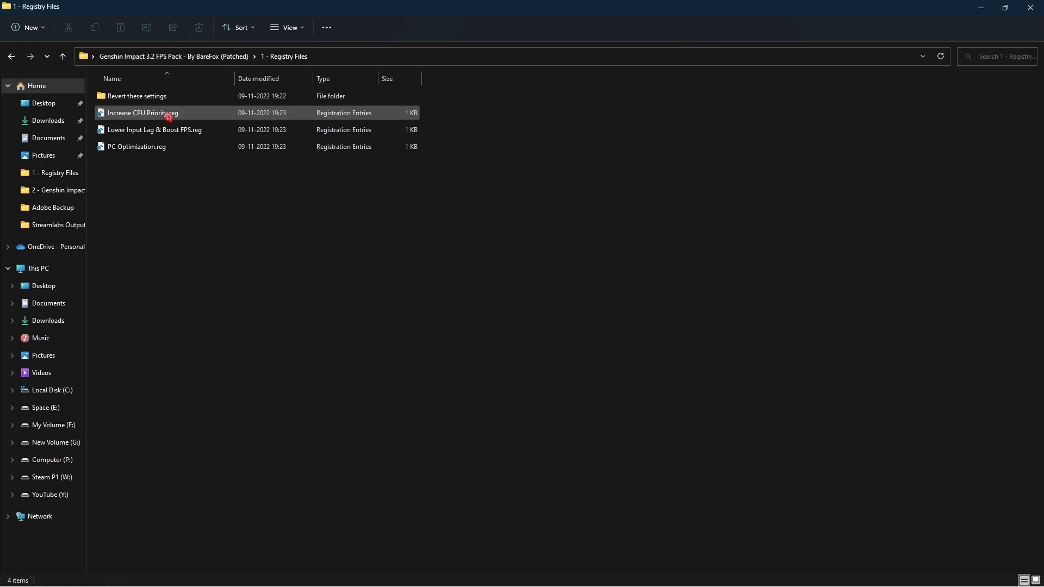
Dismiss the file's context menu and open the Revert these settings folder.
{"action": "right_click", "coordinate": [168, 116]}
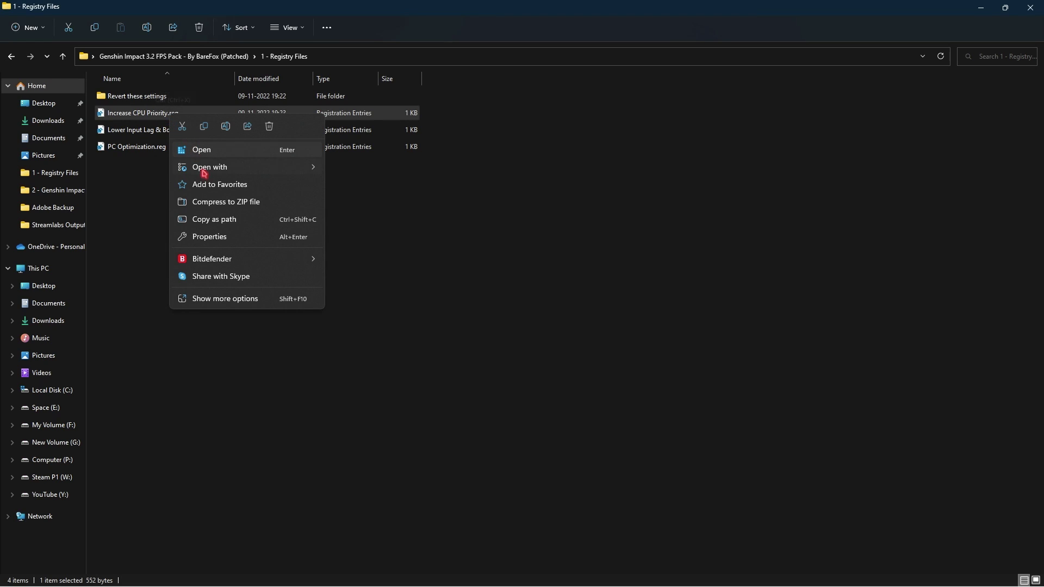
{"action": "left_click", "coordinate": [205, 297]}
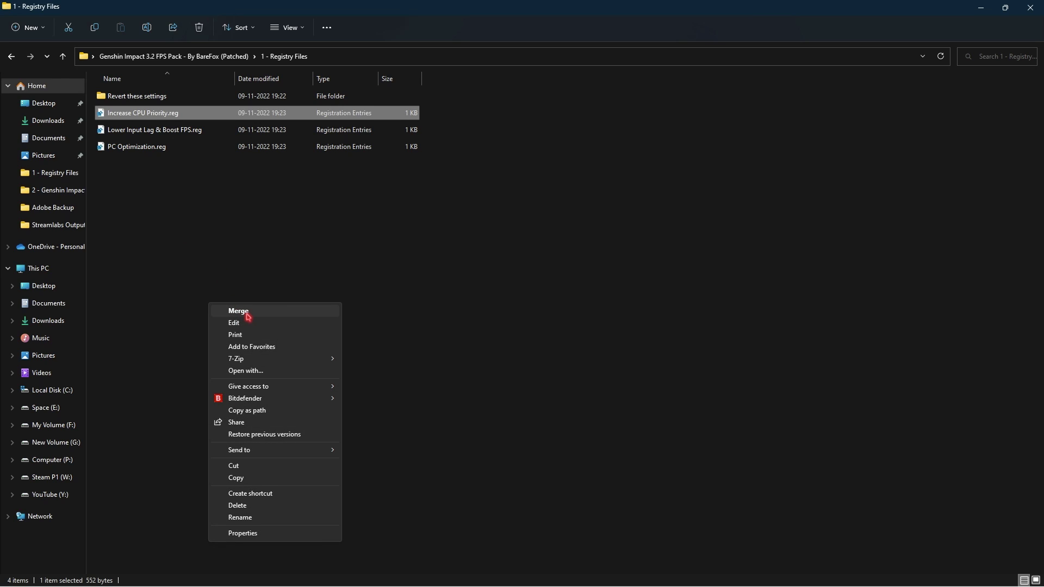
{"action": "left_click", "coordinate": [168, 215]}
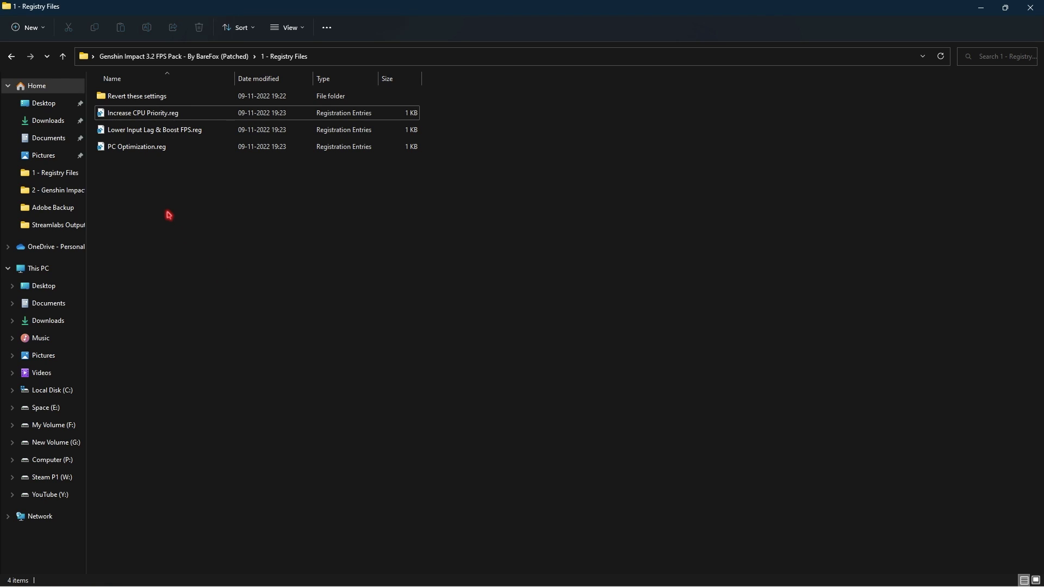
{"action": "double_click", "coordinate": [150, 100]}
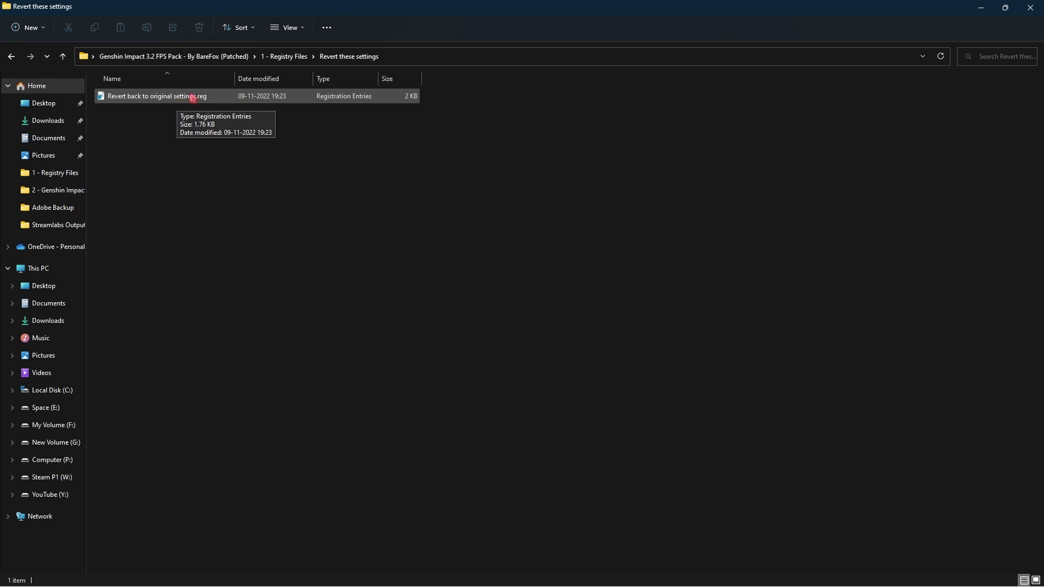
Review the Genshin AboveNormalPriority and NormalPriority .reg files, then move into the 3- RAM Optimization folder.
{"action": "key", "text": "alt+Up"}
{"action": "key", "text": "alt+Up"}
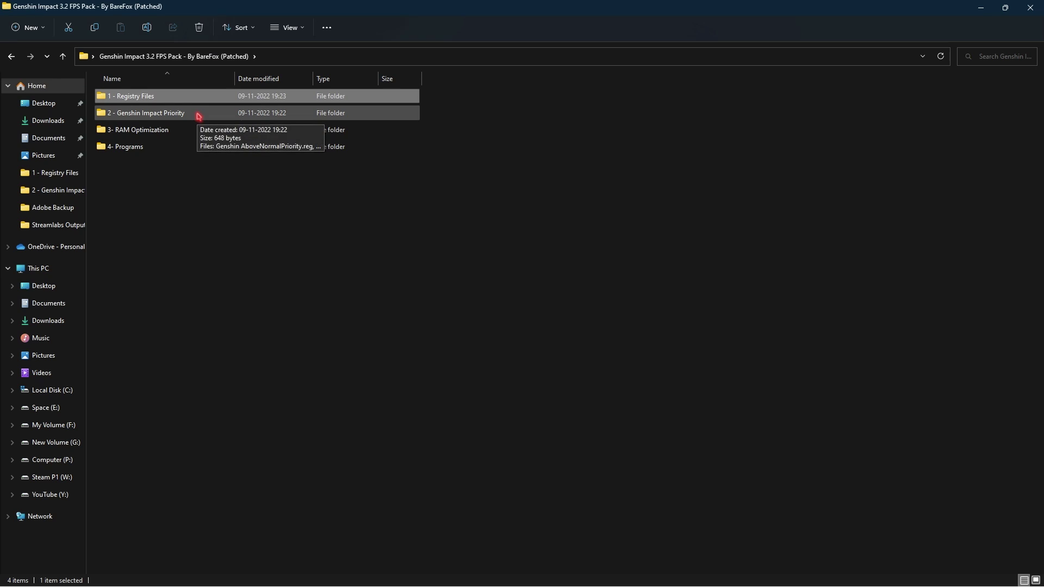
{"action": "double_click", "coordinate": [199, 113]}
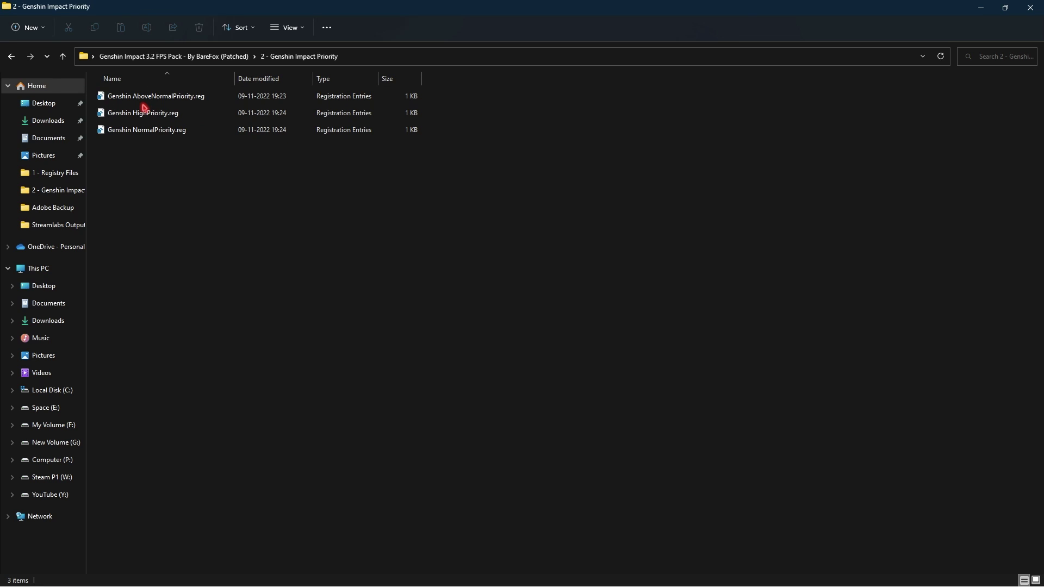
{"action": "left_click", "coordinate": [158, 97]}
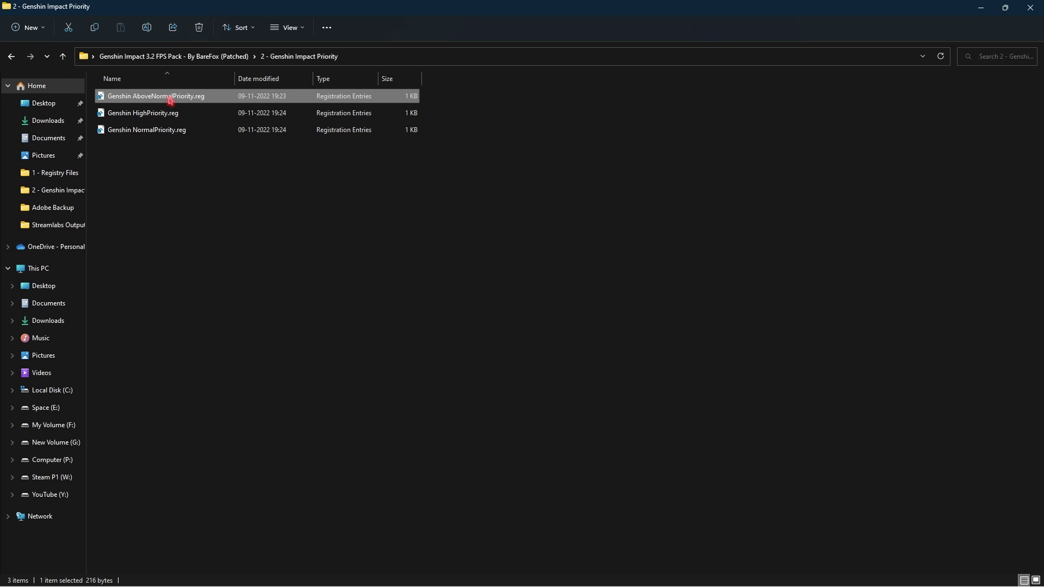
{"action": "left_click", "coordinate": [136, 133]}
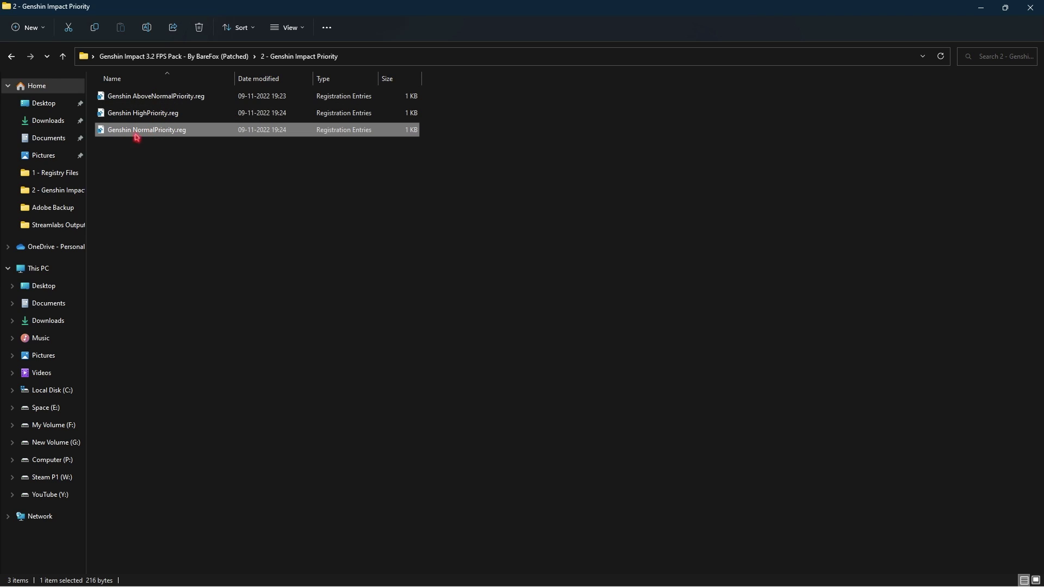
{"action": "left_click", "coordinate": [105, 141]}
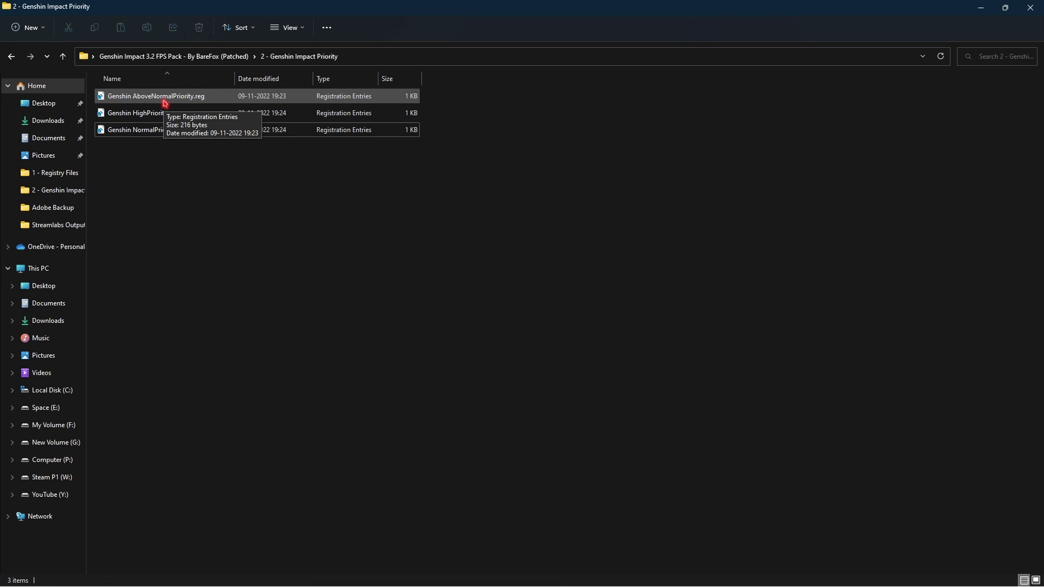
{"action": "key", "text": "alt+Up"}
{"action": "double_click", "coordinate": [168, 131]}
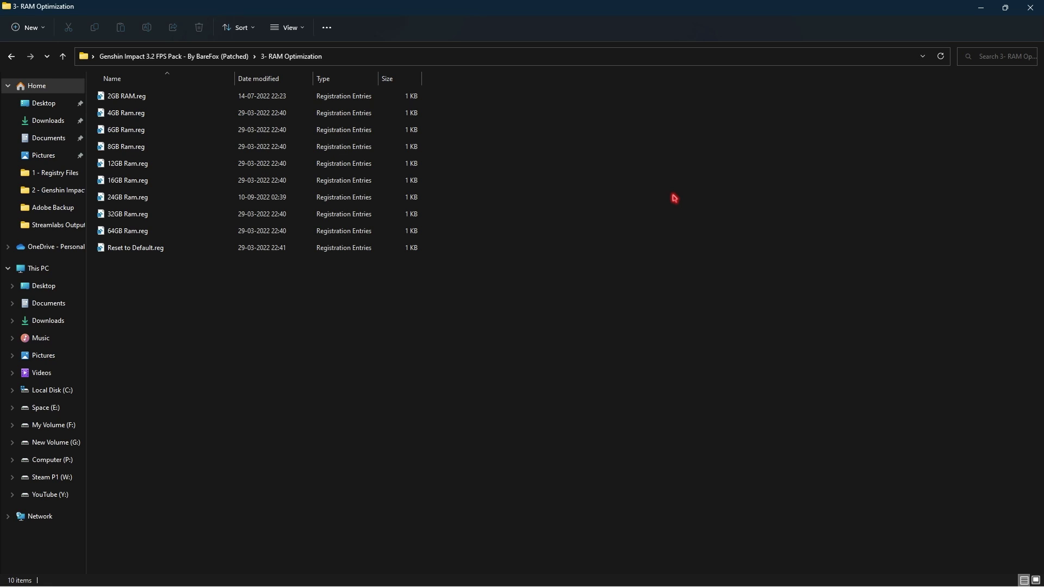
Check System Information for 16.0 GB installed memory and select the matching 16GB Ram.reg file.
{"action": "key", "text": "super"}
{"action": "type", "text": "system Information"}
{"action": "key", "text": "Down"}
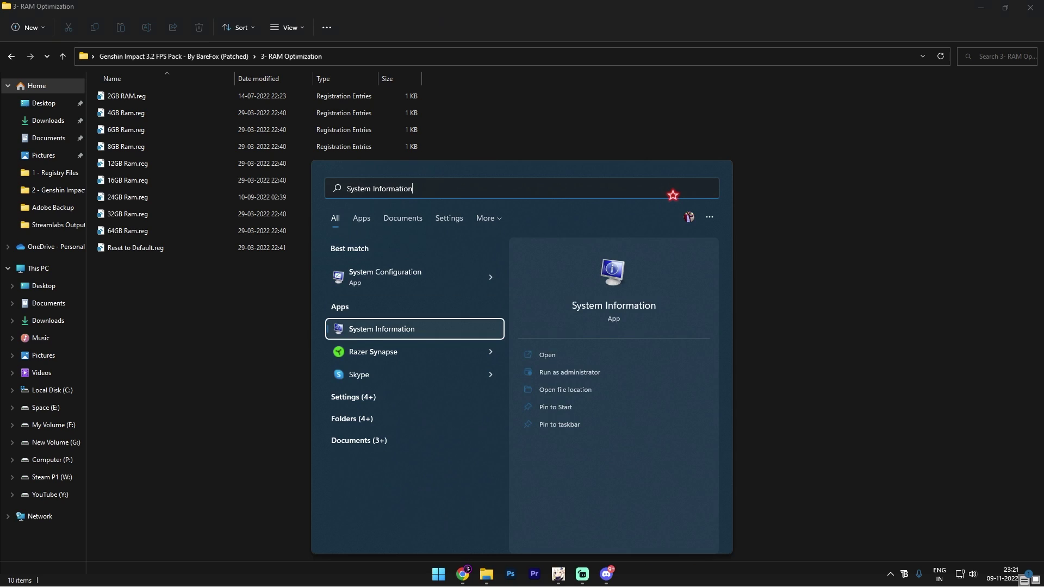
{"action": "key", "text": "Return"}
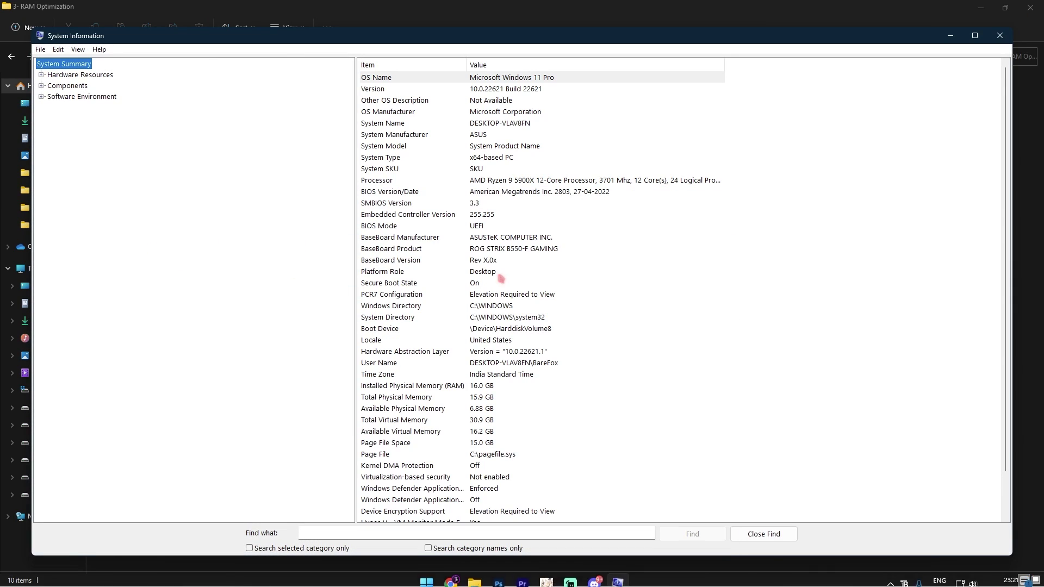
{"action": "left_click", "coordinate": [380, 389]}
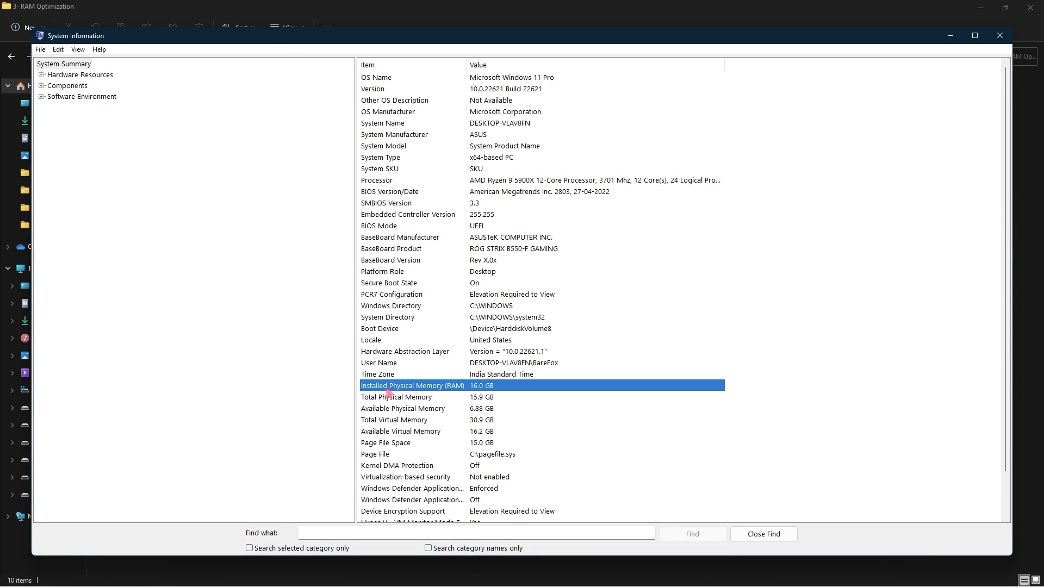
{"action": "left_click", "coordinate": [950, 36]}
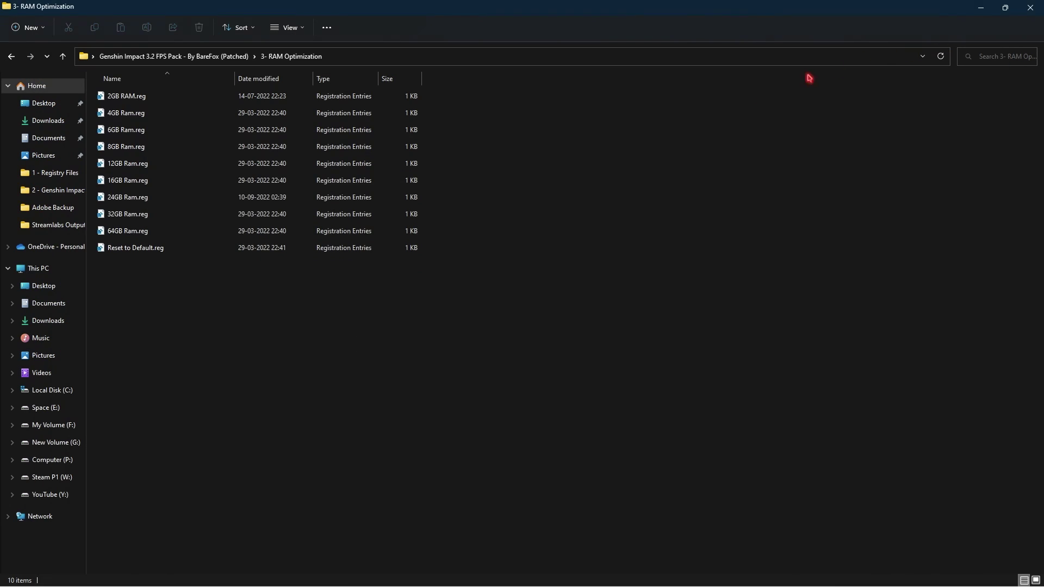
{"action": "left_click", "coordinate": [151, 181]}
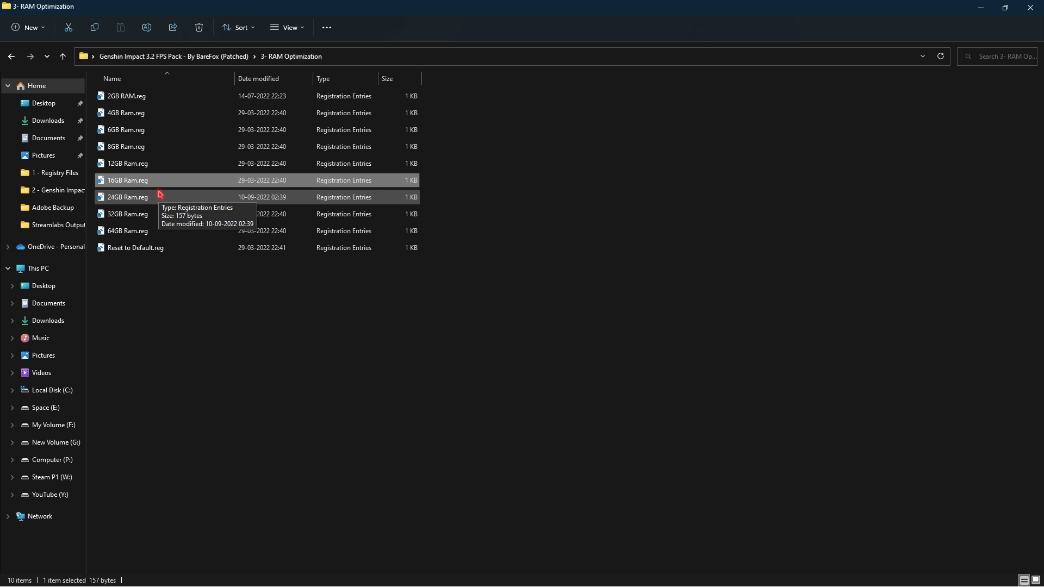
Run Unpark CPU.exe from 4- Programs and apply 100% unparking so all 24 cores are enabled.
{"action": "left_click", "coordinate": [180, 57]}
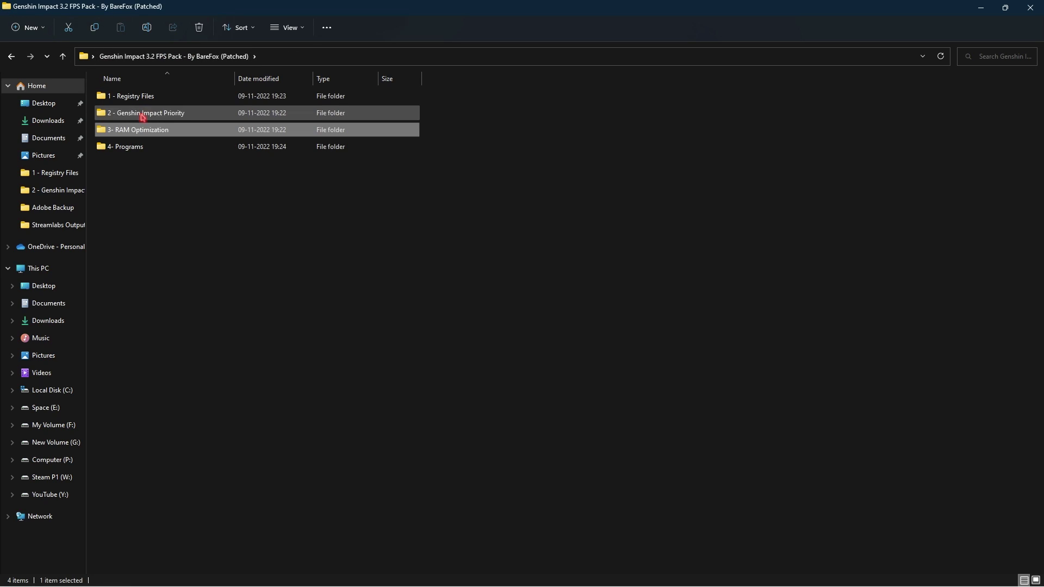
{"action": "double_click", "coordinate": [109, 151]}
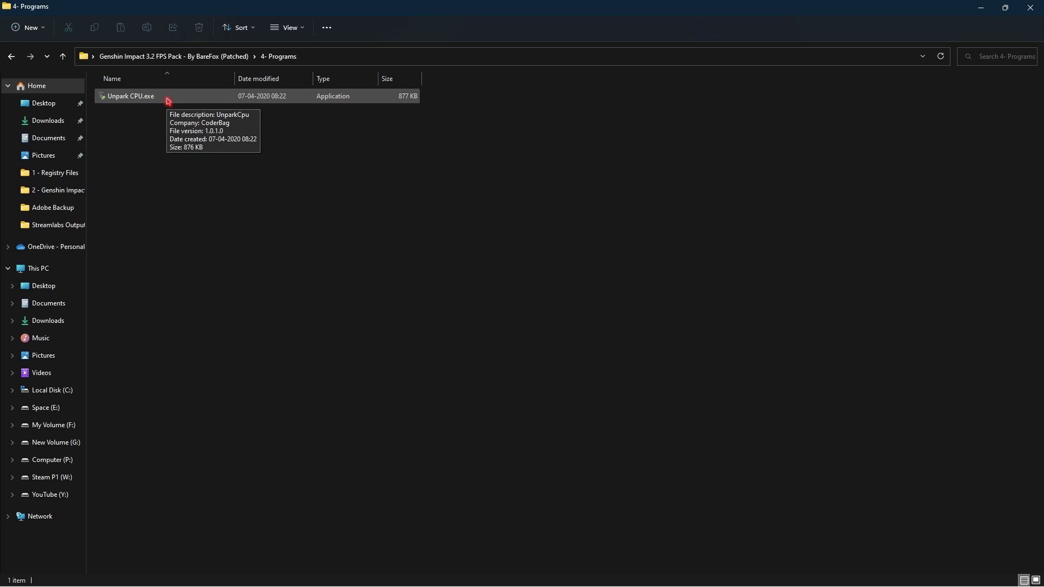
{"action": "double_click", "coordinate": [168, 101]}
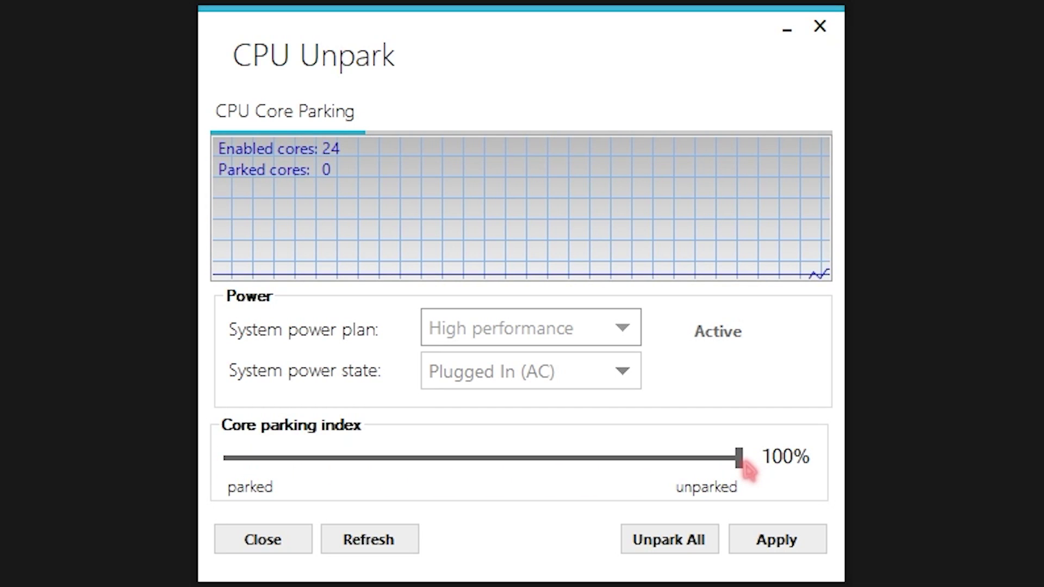
{"action": "left_click", "coordinate": [775, 551]}
{"action": "left_click", "coordinate": [663, 366]}
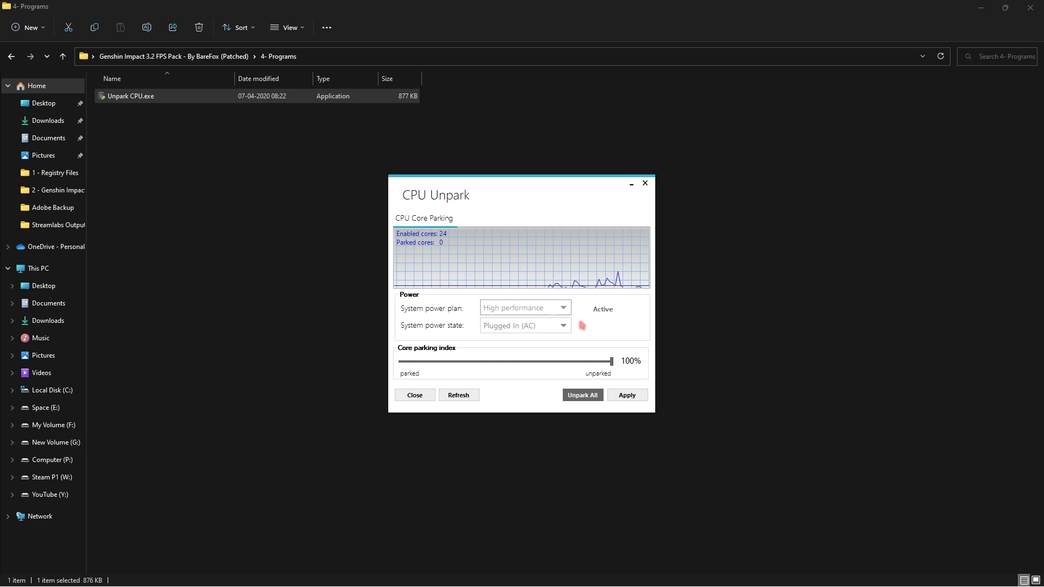
{"action": "left_click", "coordinate": [644, 183]}
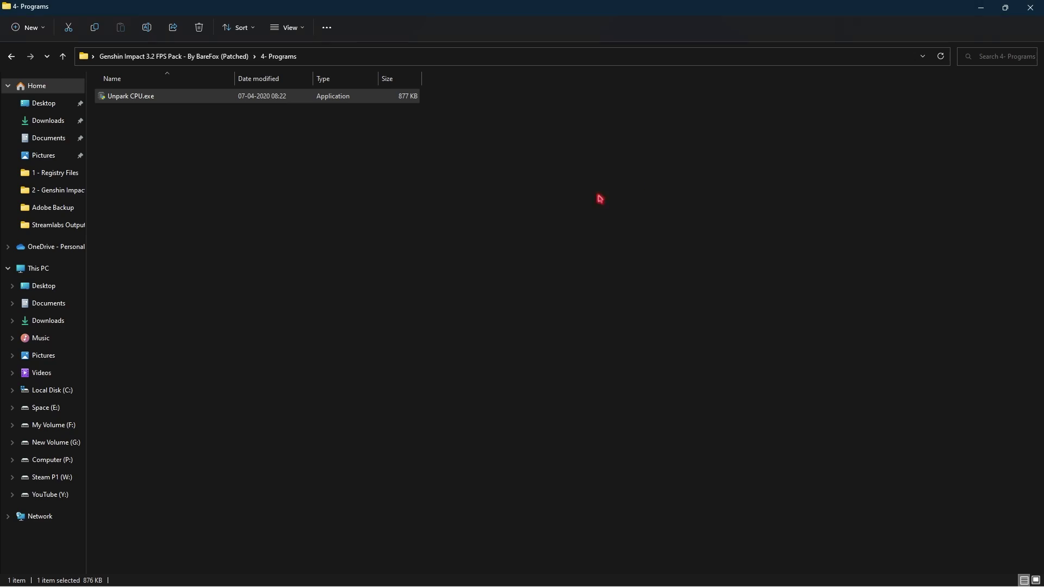
Close File Explorer and open Genshin Impact's Settings on the Graphics page.
{"action": "left_click", "coordinate": [1030, 7]}
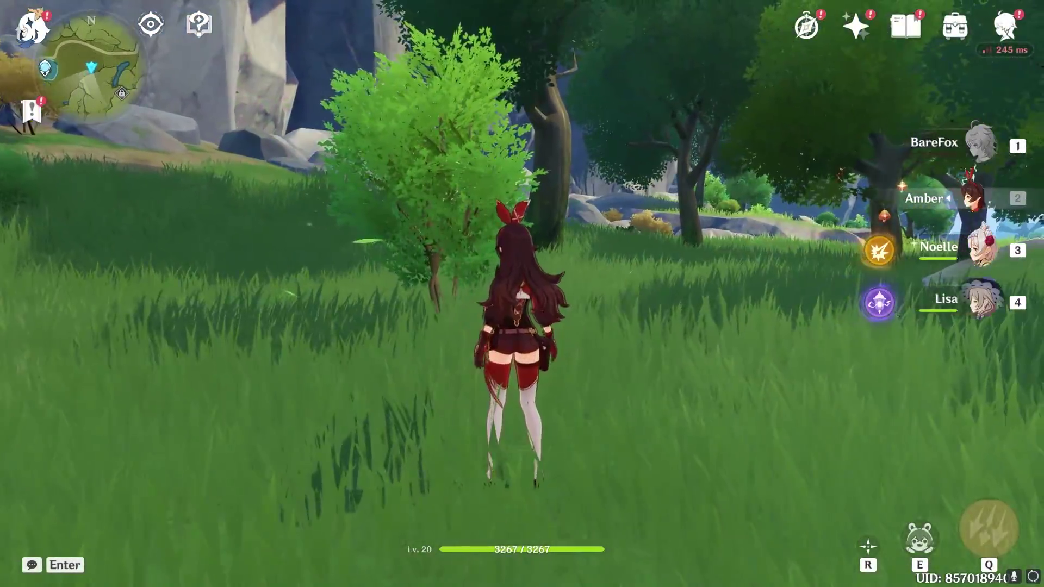
{"action": "key", "text": "Escape"}
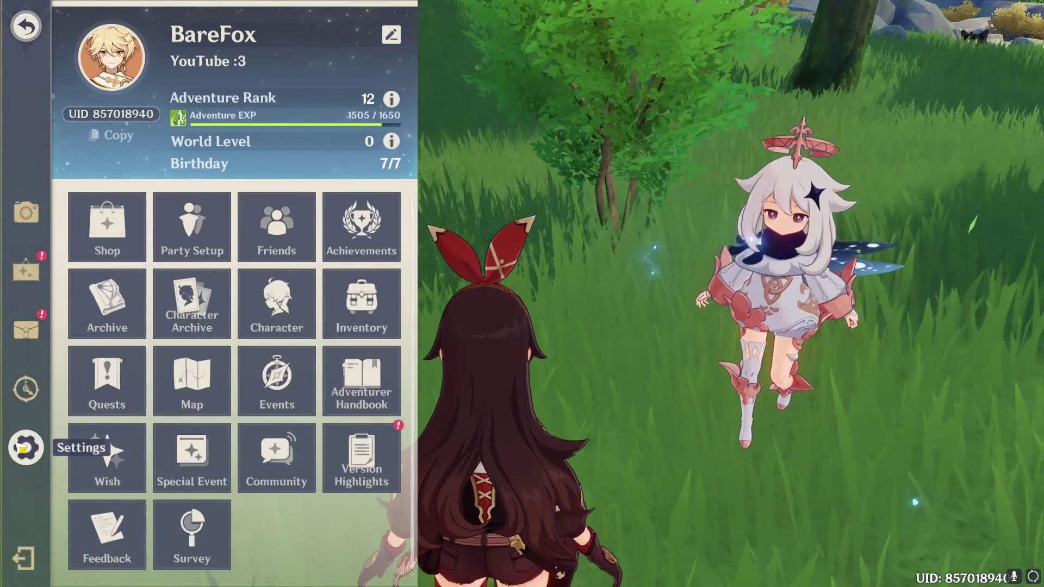
{"action": "left_click", "coordinate": [24, 443]}
{"action": "left_click", "coordinate": [131, 163]}
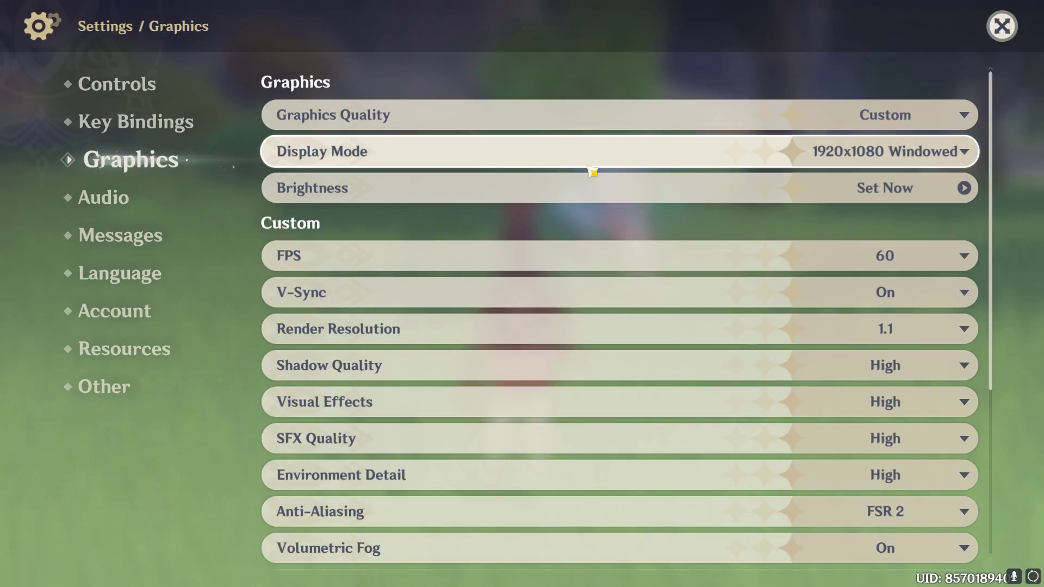
Keep Graphics Quality on Custom and Display Mode at 1920x1080 Windowed.
{"action": "left_click", "coordinate": [905, 115]}
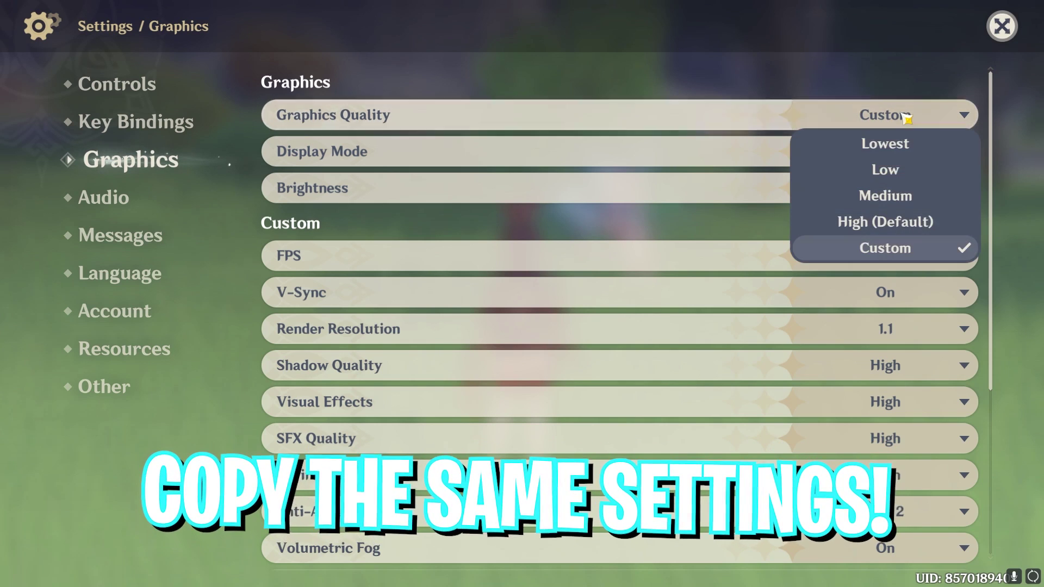
{"action": "left_click", "coordinate": [885, 244]}
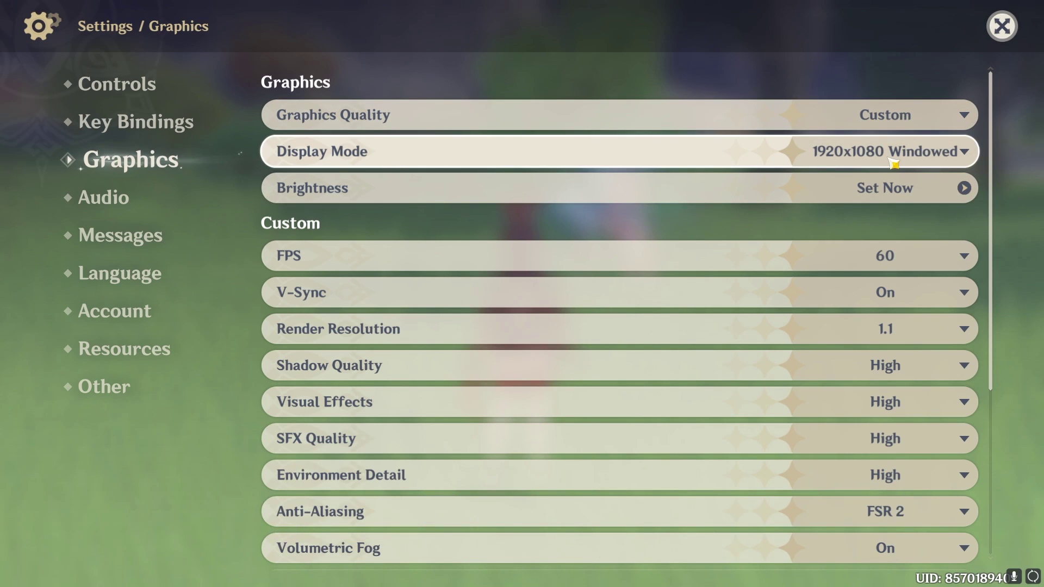
{"action": "left_click", "coordinate": [893, 157]}
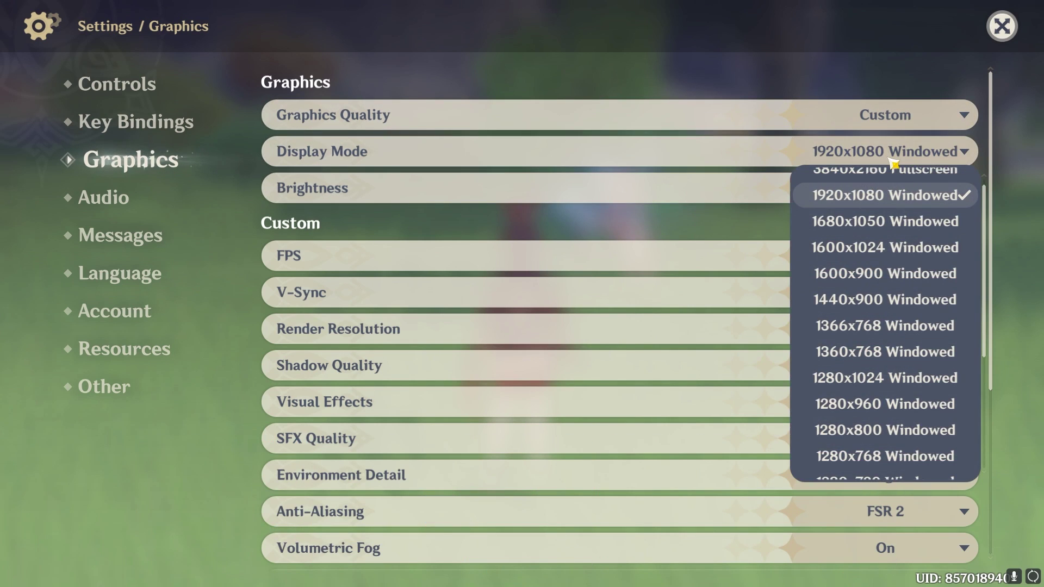
{"action": "left_click", "coordinate": [906, 201]}
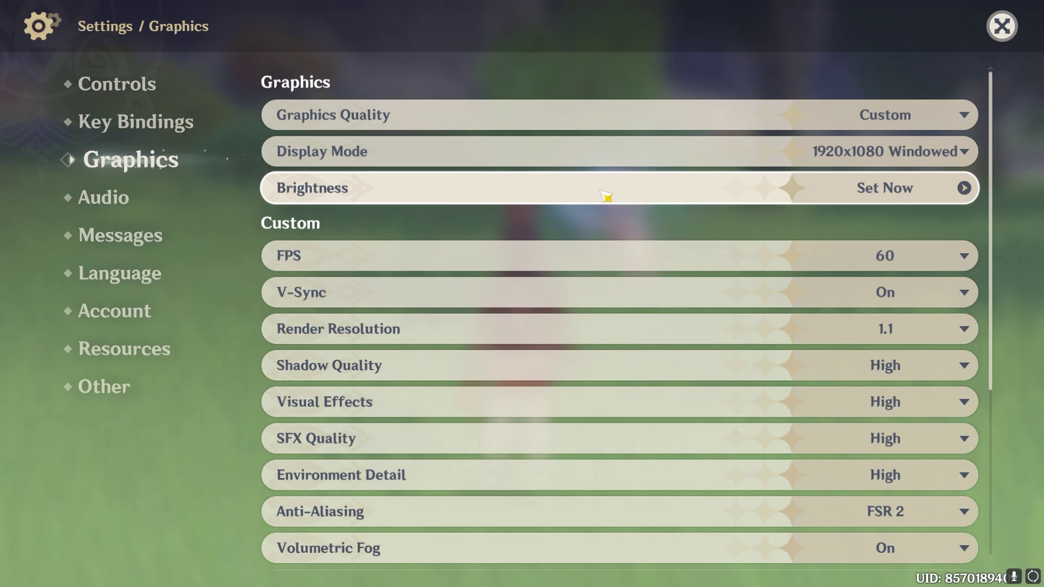
Keep the frame rate cap at 60 and turn V-Sync off.
{"action": "left_click", "coordinate": [906, 246]}
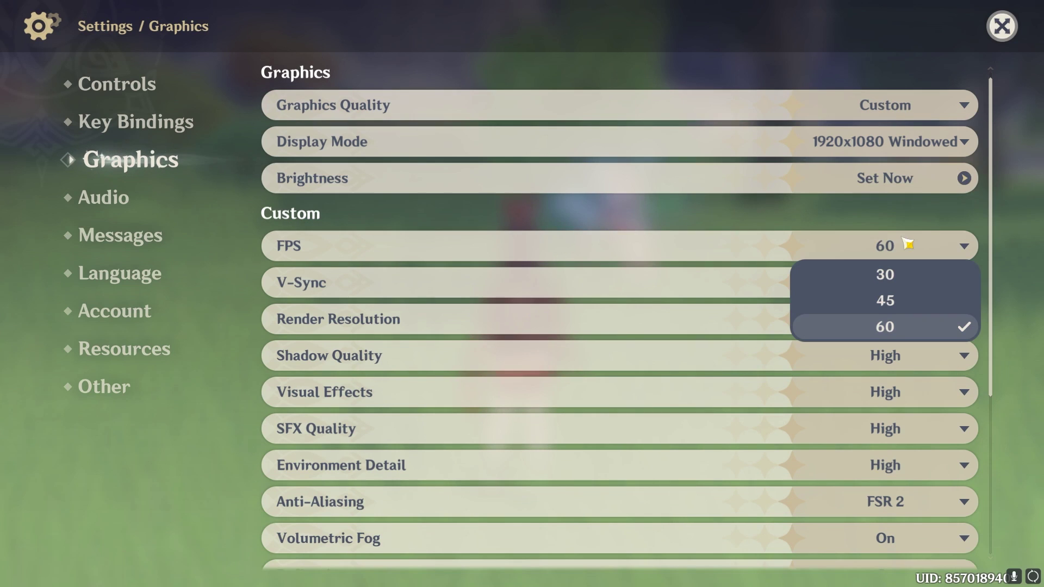
{"action": "left_click", "coordinate": [894, 337]}
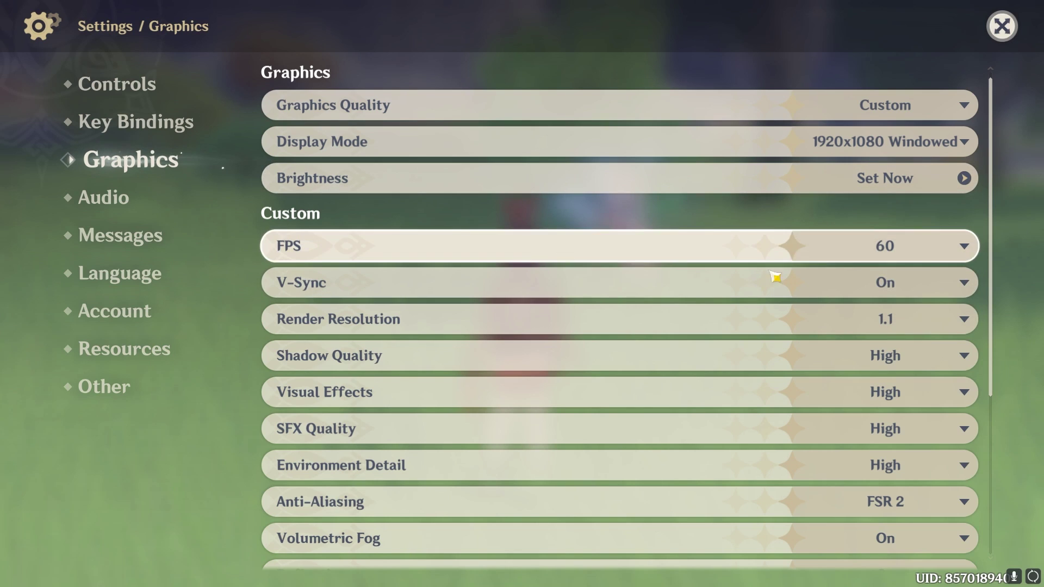
{"action": "left_click", "coordinate": [887, 285]}
{"action": "left_click", "coordinate": [887, 311]}
Try Render Resolution values 1.1 and 0.6, settling on 1.0.
{"action": "scroll", "coordinate": [709, 231], "scroll_direction": "down", "scroll_amount": 1}
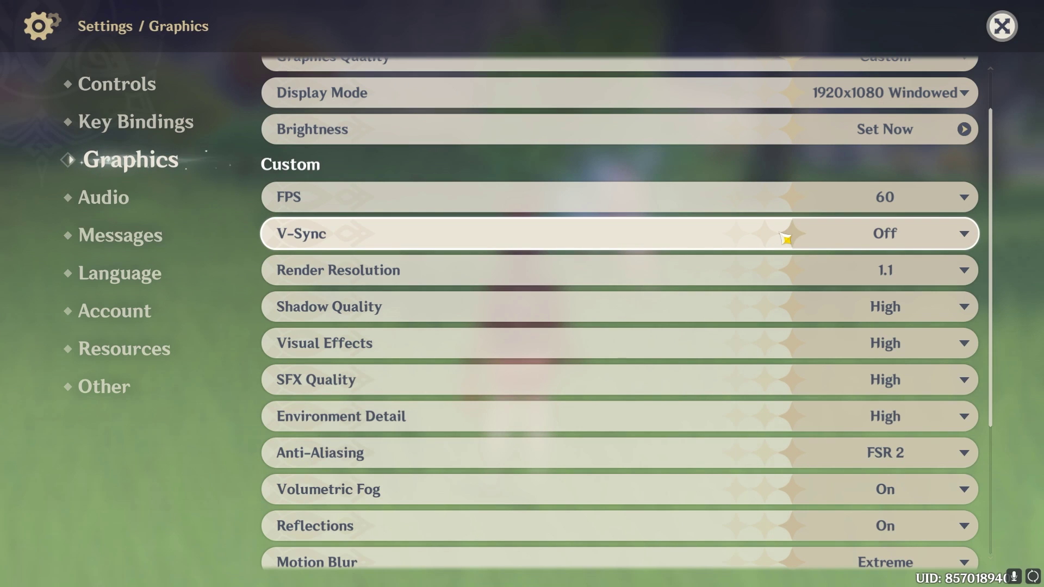
{"action": "left_click", "coordinate": [917, 270]}
{"action": "left_click", "coordinate": [875, 375]}
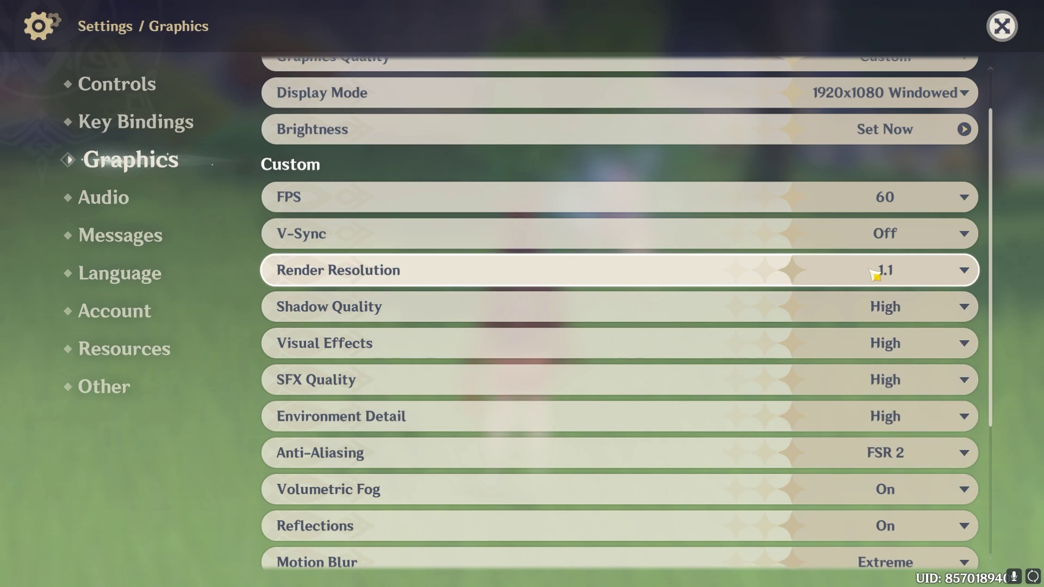
{"action": "left_click", "coordinate": [874, 273]}
{"action": "left_click", "coordinate": [815, 298]}
{"action": "left_click", "coordinate": [888, 270]}
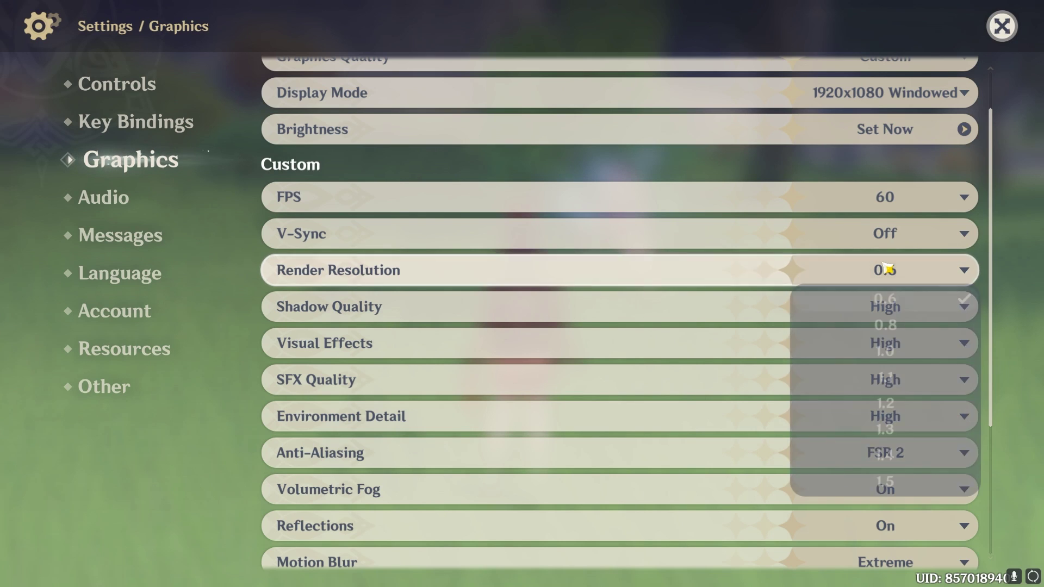
{"action": "left_click", "coordinate": [892, 354]}
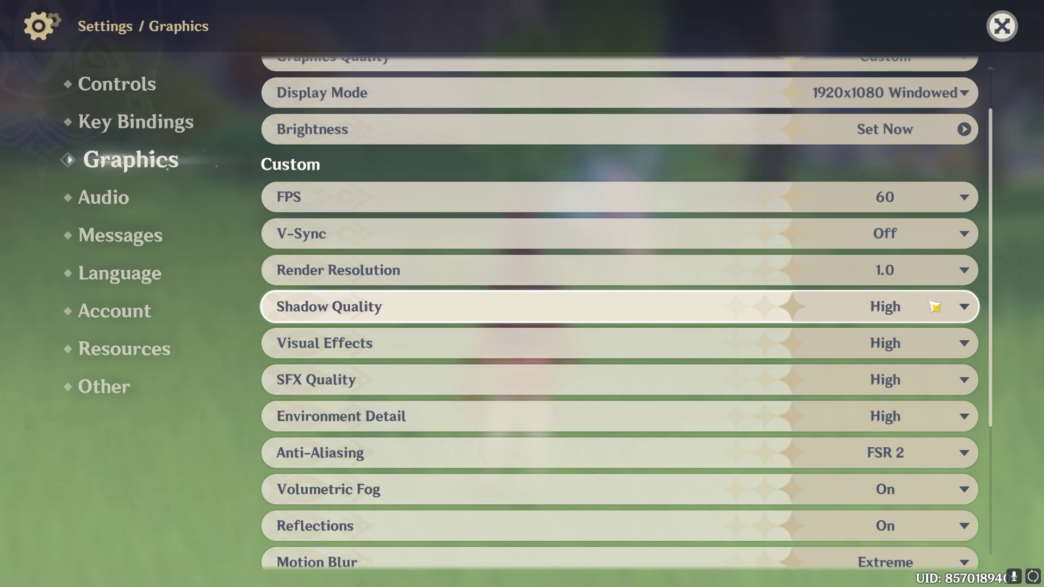
Confirm Render Resolution 1.0 and set Shadow Quality and Visual Effects to Lowest.
{"action": "left_click", "coordinate": [913, 273]}
{"action": "left_click", "coordinate": [900, 353]}
{"action": "left_click", "coordinate": [899, 305]}
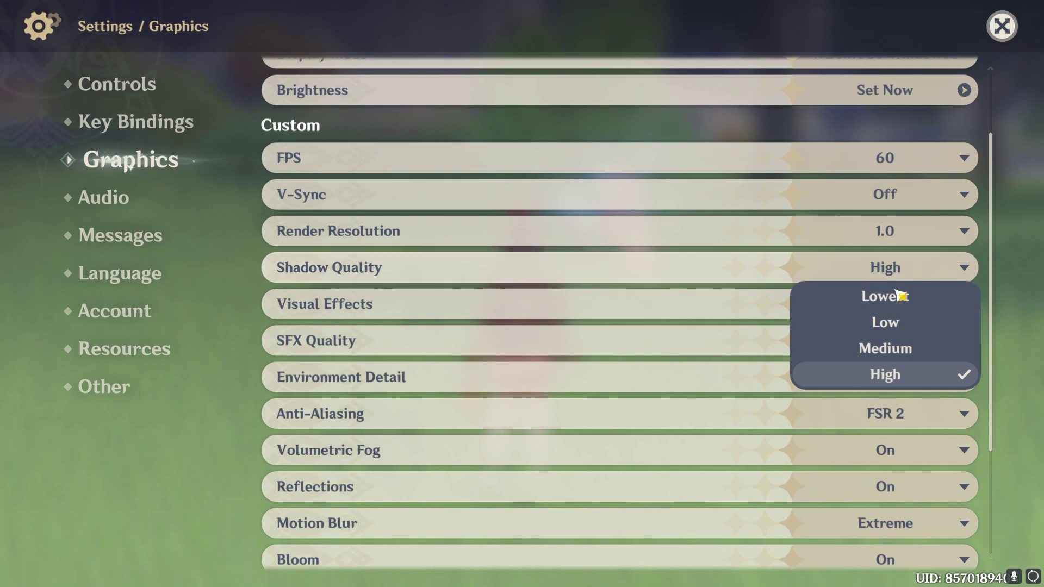
{"action": "left_click", "coordinate": [898, 295]}
{"action": "left_click", "coordinate": [892, 309]}
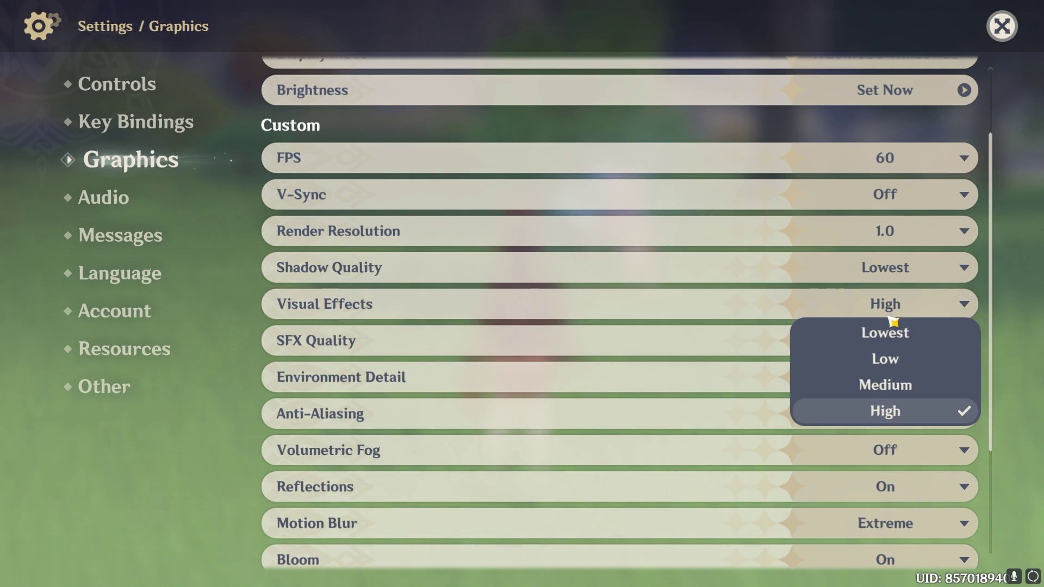
{"action": "left_click", "coordinate": [889, 333]}
Set SFX Quality and Environment Detail to Lowest, keeping Anti-Aliasing on FSR 2.
{"action": "left_click", "coordinate": [906, 351]}
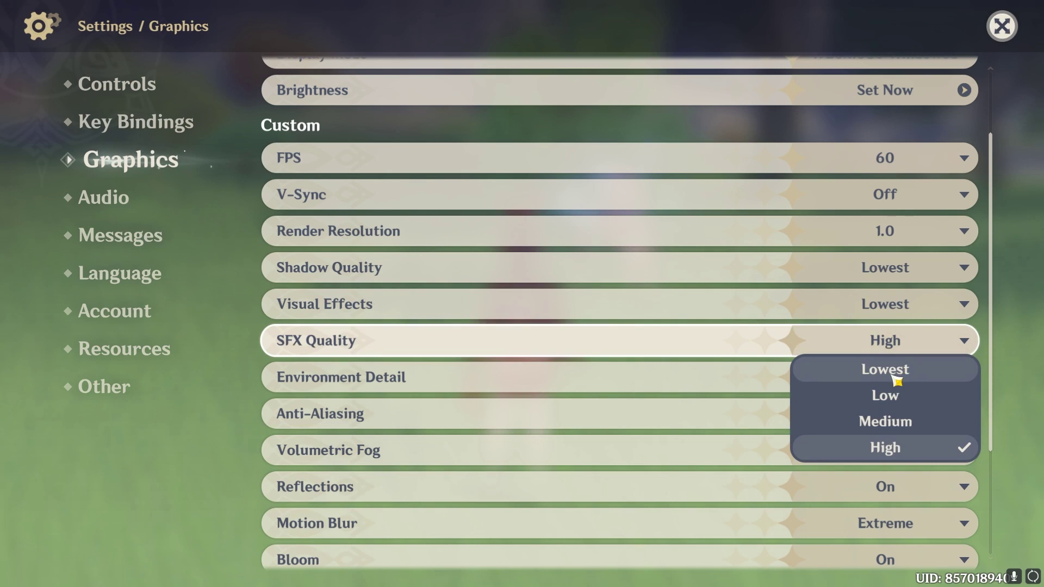
{"action": "left_click", "coordinate": [896, 381]}
{"action": "left_click", "coordinate": [908, 357]}
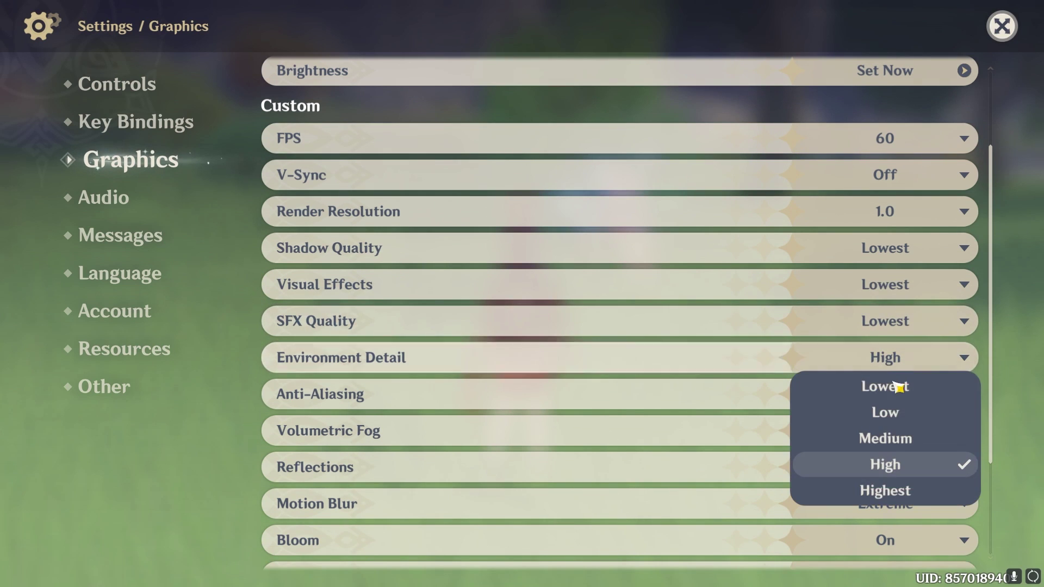
{"action": "left_click", "coordinate": [894, 392]}
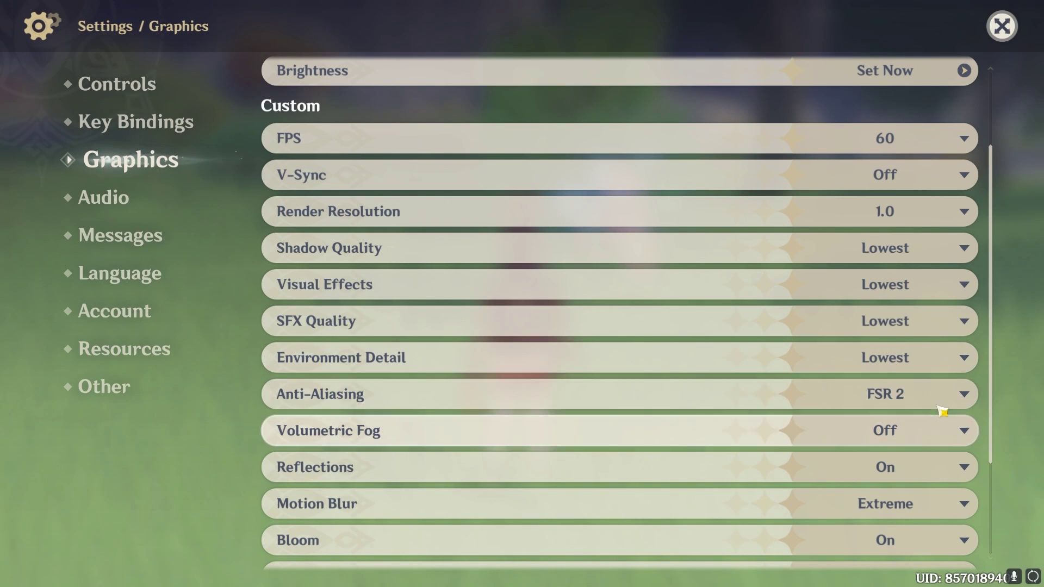
{"action": "left_click", "coordinate": [947, 401]}
{"action": "left_click", "coordinate": [892, 445]}
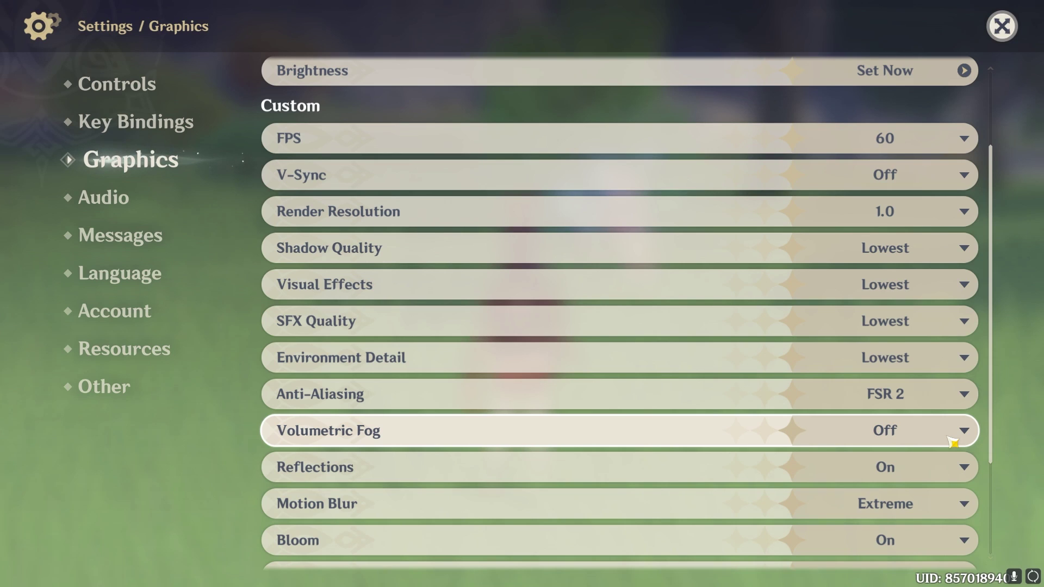
Turn Reflections and Motion Blur off.
{"action": "scroll", "coordinate": [912, 429], "scroll_direction": "down", "scroll_amount": 2}
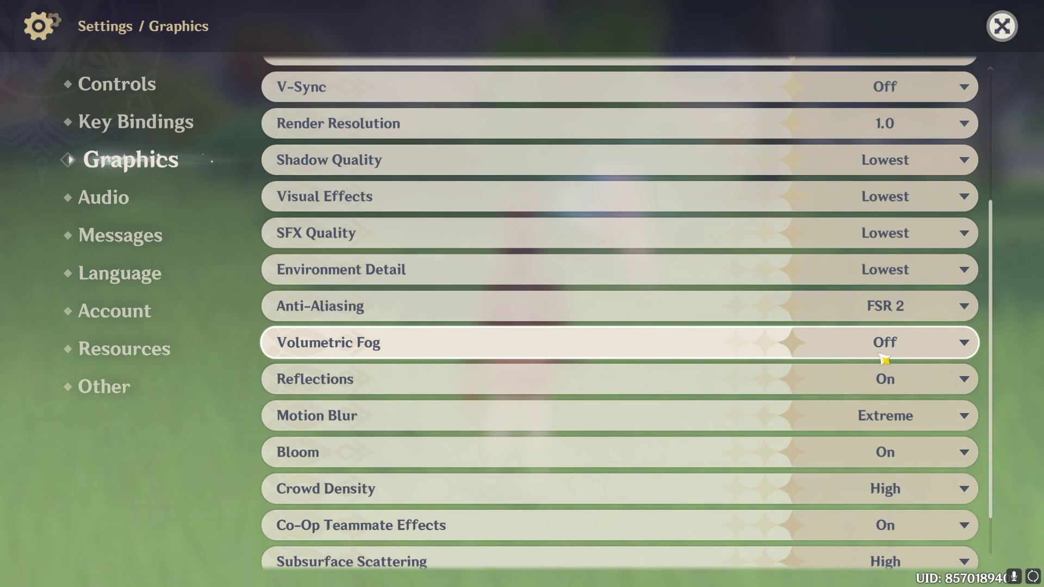
{"action": "left_click", "coordinate": [877, 379]}
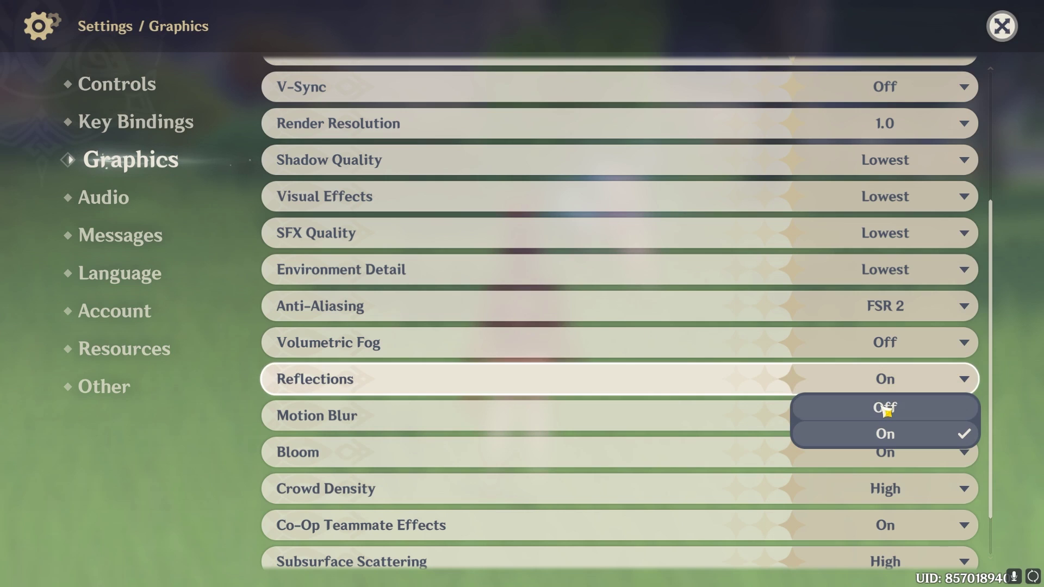
{"action": "left_click", "coordinate": [886, 405]}
{"action": "scroll", "coordinate": [755, 373], "scroll_direction": "down", "scroll_amount": 1}
{"action": "scroll", "coordinate": [748, 372], "scroll_direction": "down", "scroll_amount": 1}
{"action": "left_click", "coordinate": [863, 374]}
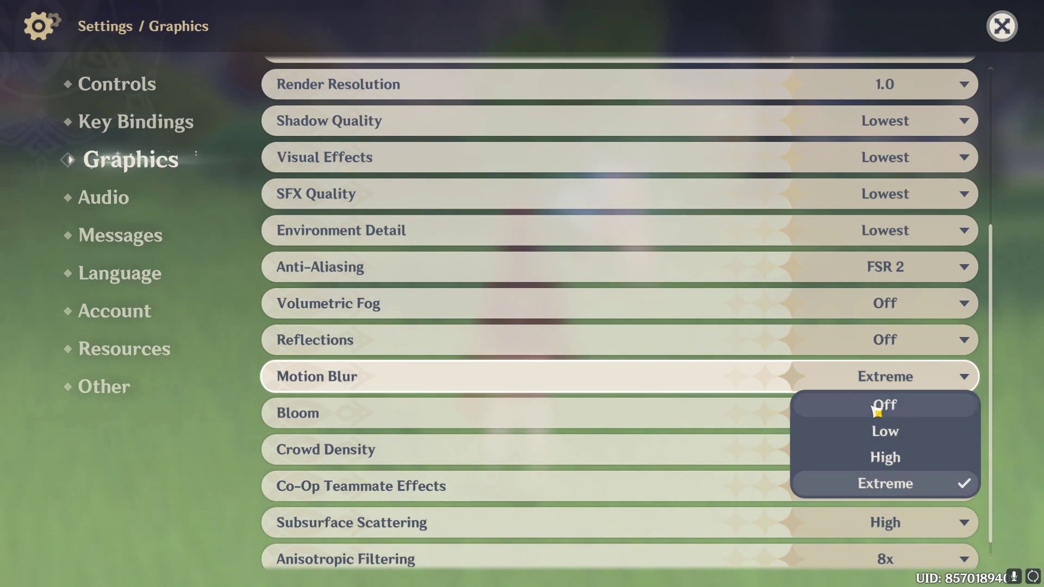
{"action": "left_click", "coordinate": [811, 403]}
{"action": "scroll", "coordinate": [737, 324], "scroll_direction": "down", "scroll_amount": 1}
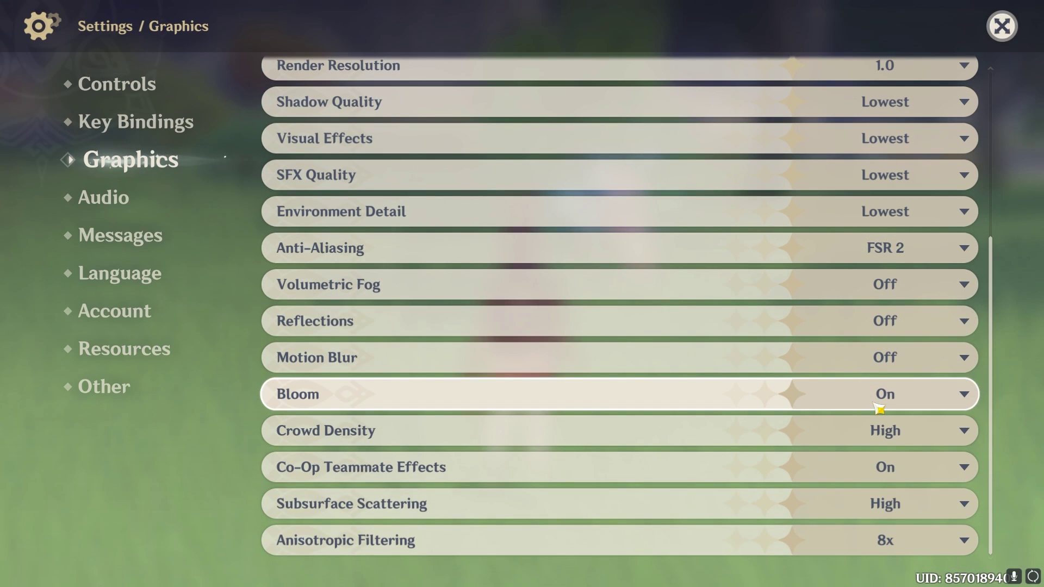
Set Crowd Density Low, Co-Op Teammate Effects Partially Off, Subsurface Scattering Off, Anisotropic Filtering 1x.
{"action": "left_click", "coordinate": [922, 442]}
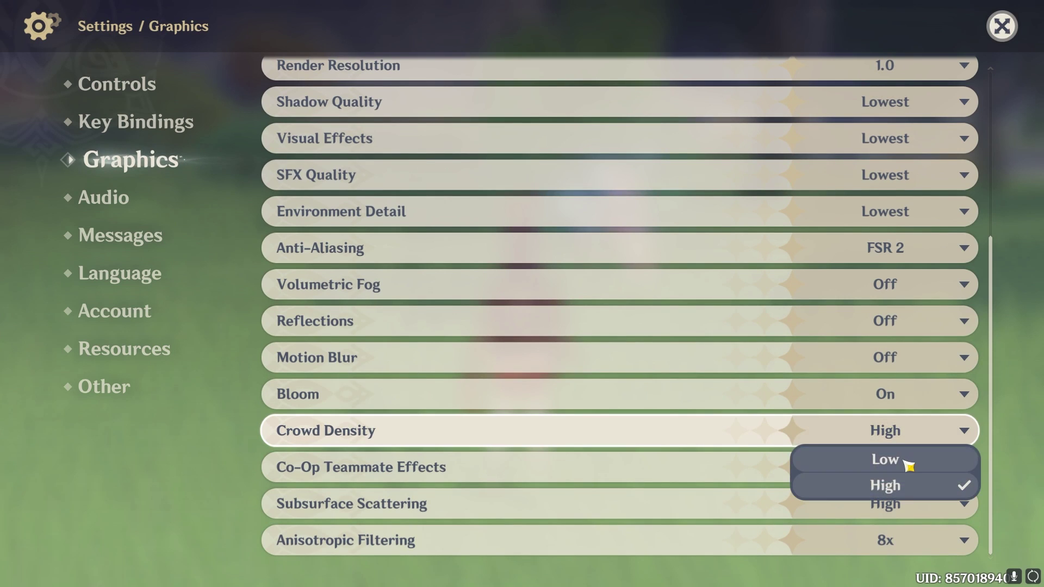
{"action": "left_click", "coordinate": [903, 460]}
{"action": "left_click", "coordinate": [761, 483]}
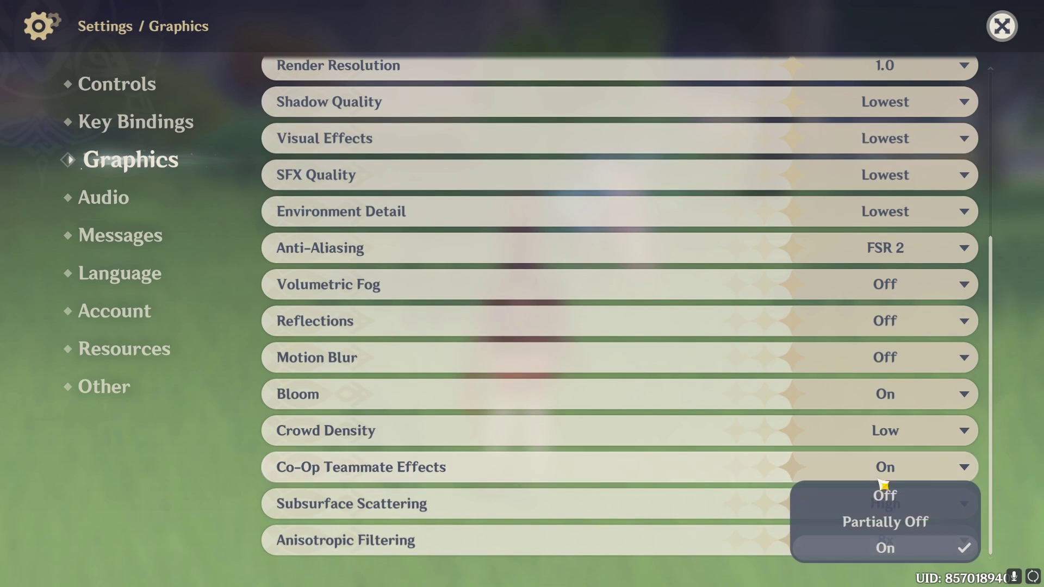
{"action": "left_click", "coordinate": [886, 522]}
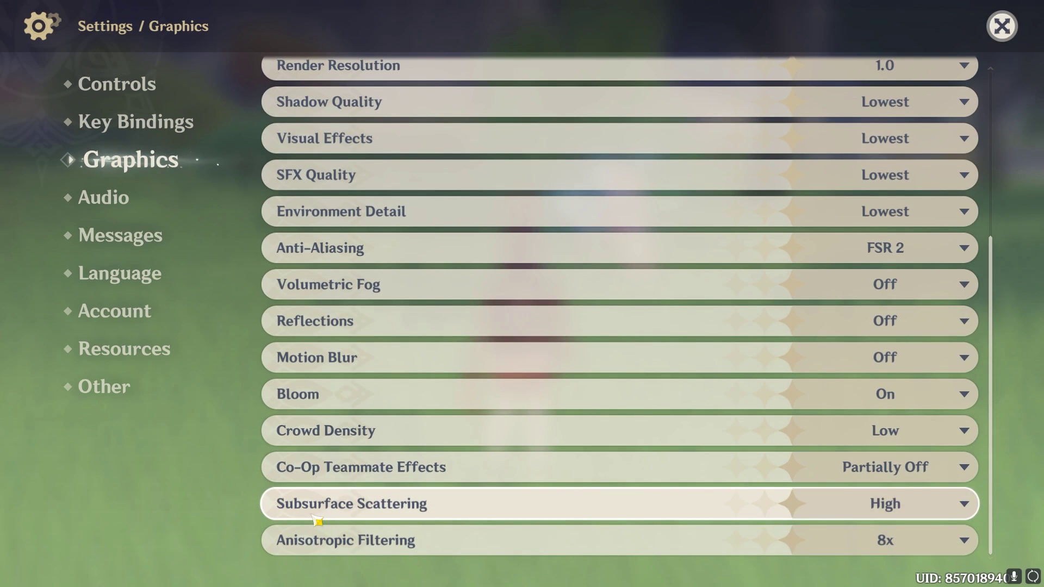
{"action": "left_click", "coordinate": [894, 506]}
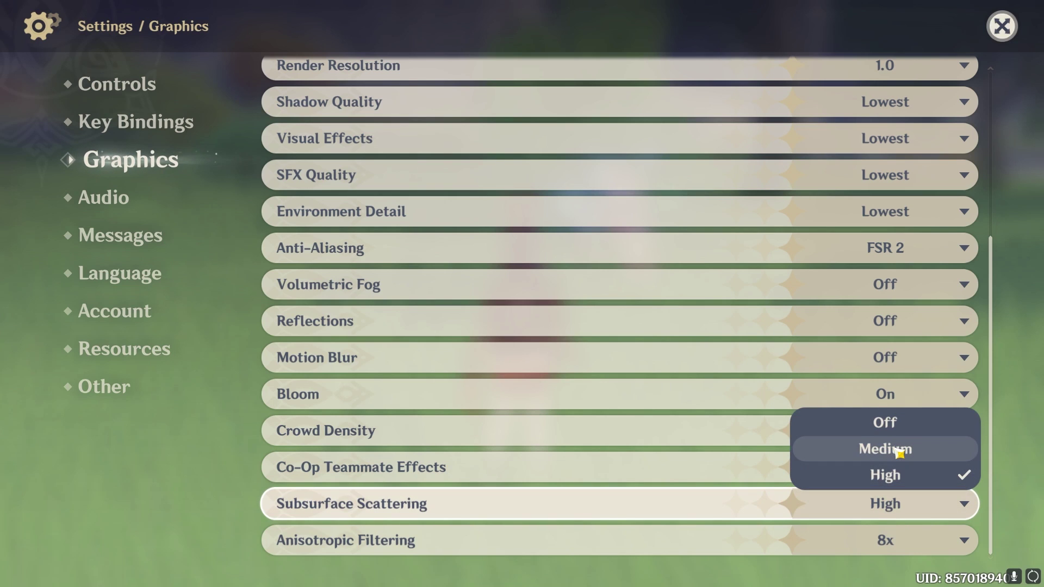
{"action": "left_click", "coordinate": [887, 552]}
{"action": "left_click", "coordinate": [886, 408]}
{"action": "scroll", "coordinate": [642, 326], "scroll_direction": "up", "scroll_amount": 1}
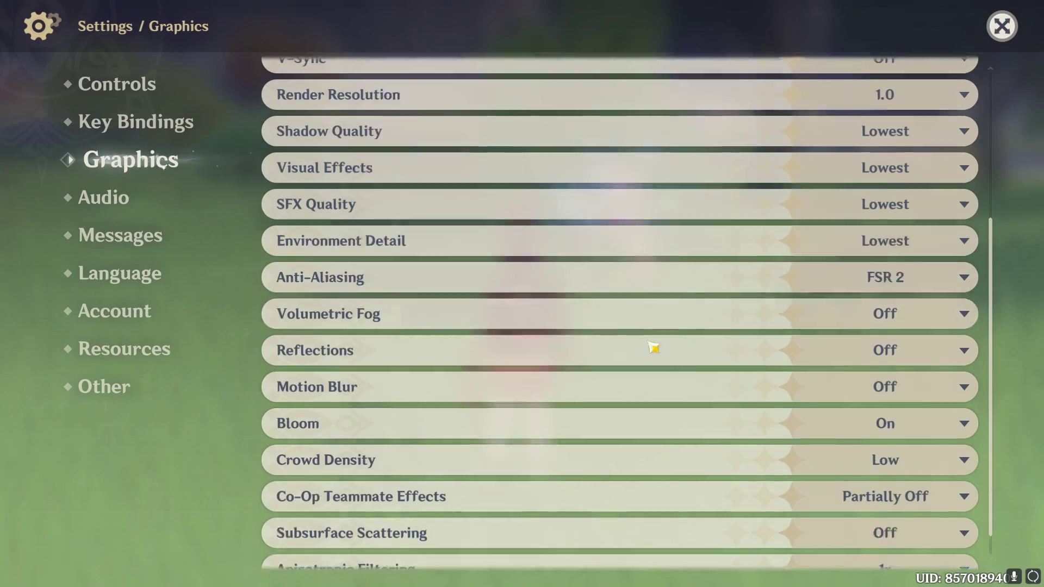
{"action": "scroll", "coordinate": [653, 347], "scroll_direction": "up", "scroll_amount": 6}
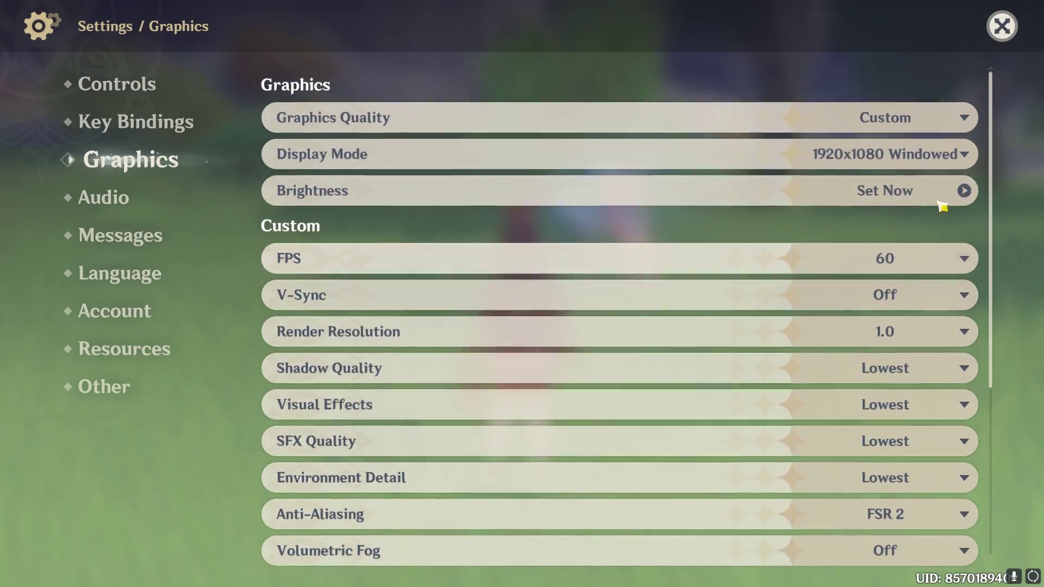
Close settings and the main menu, then run Amber across the field to test smoothness.
{"action": "left_click", "coordinate": [1002, 26]}
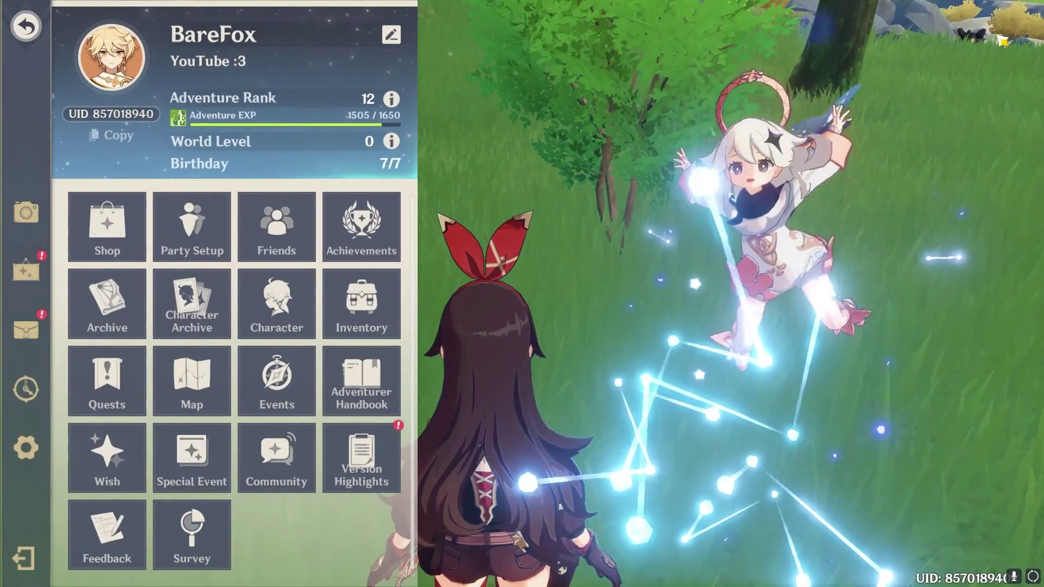
{"action": "key", "text": "Escape"}
{"action": "key", "text": "w"}
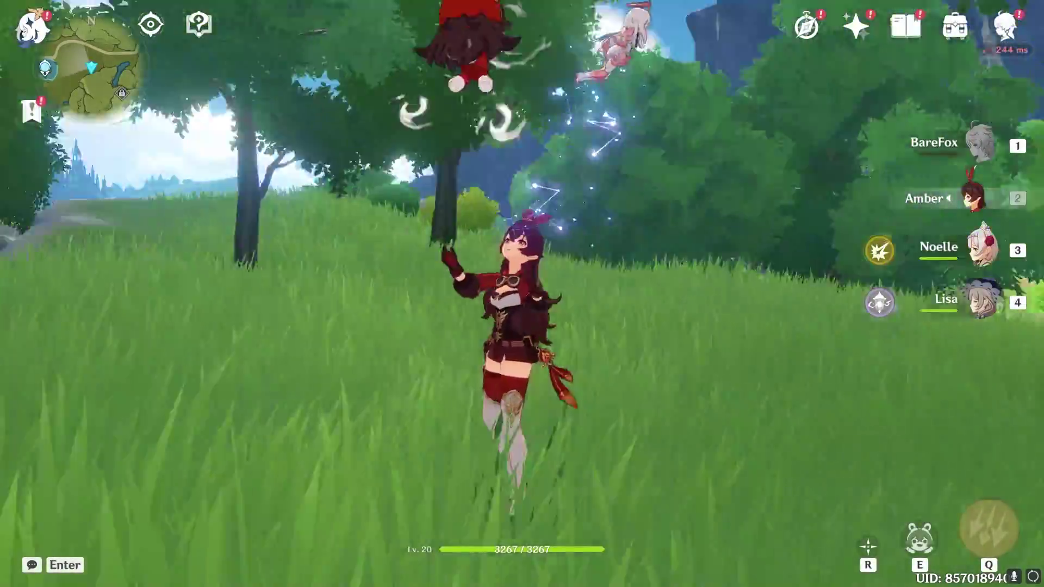
{"action": "key", "text": "d"}
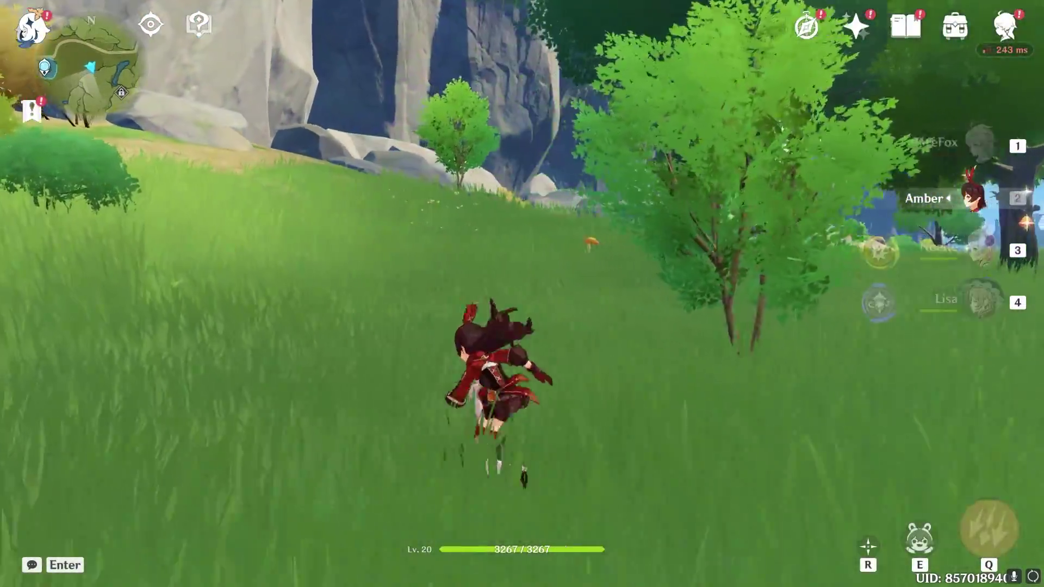
{"action": "key", "text": "w"}
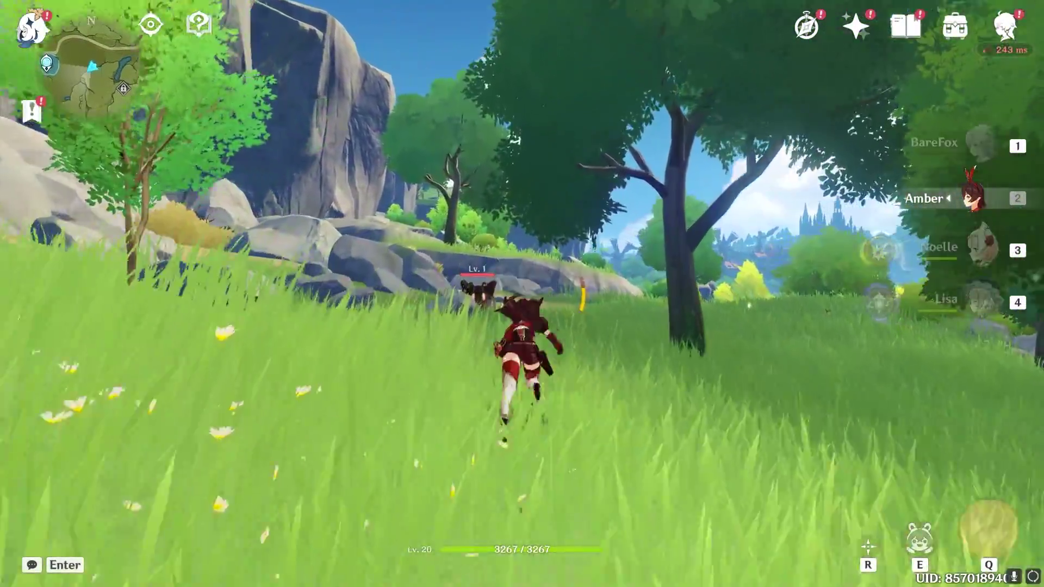